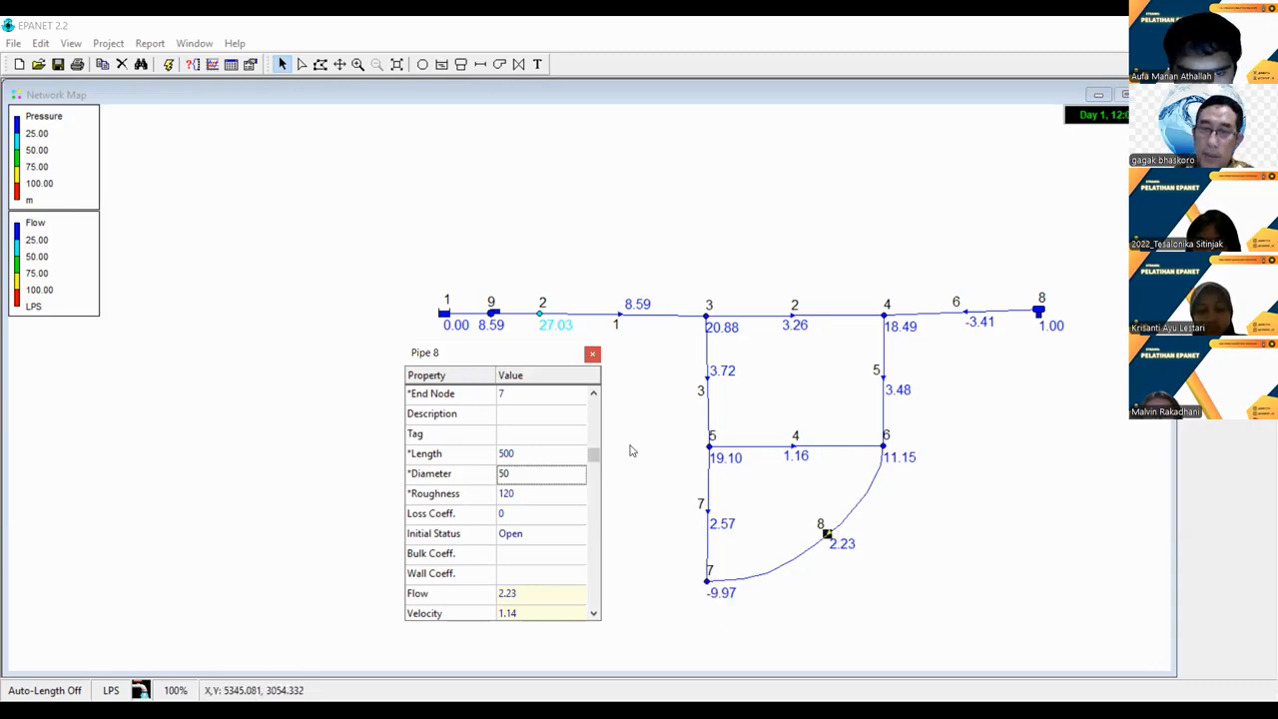
Set pipe 8's diameter to 75 and rerun the hydraulic analysis of the network.
left_click(549, 475)
type("75")
key("Return")
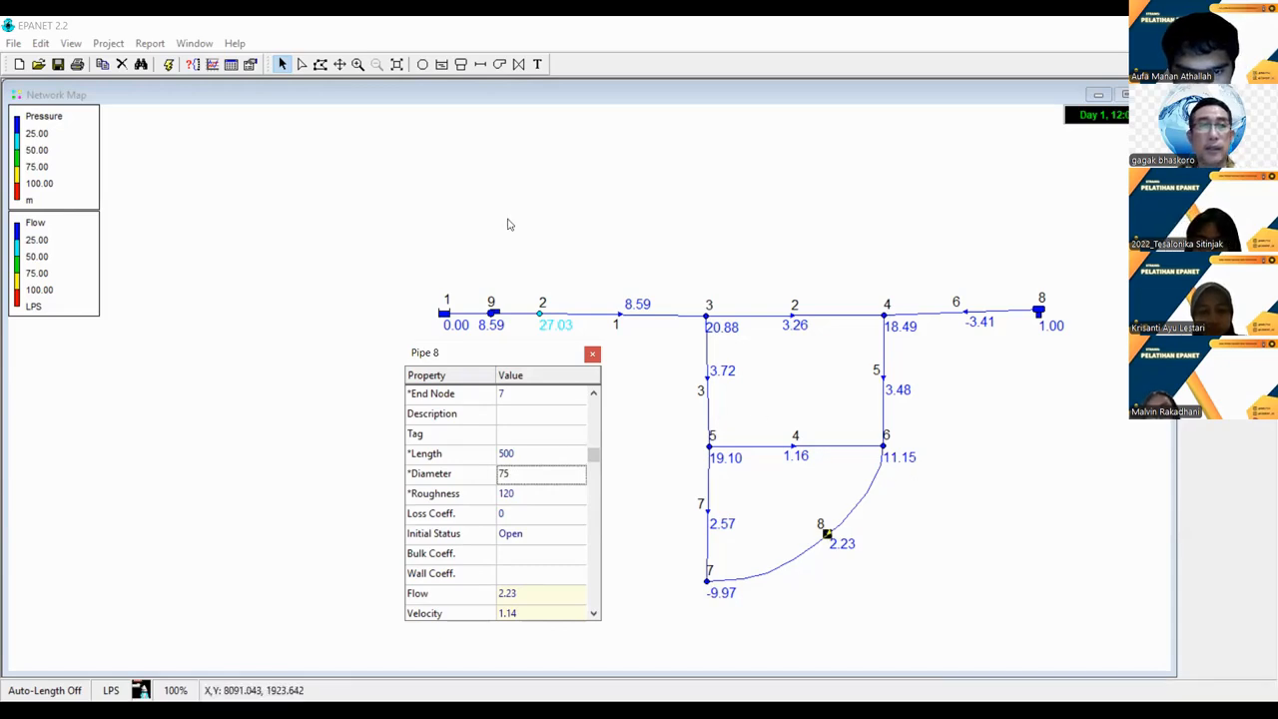
left_click(592, 355)
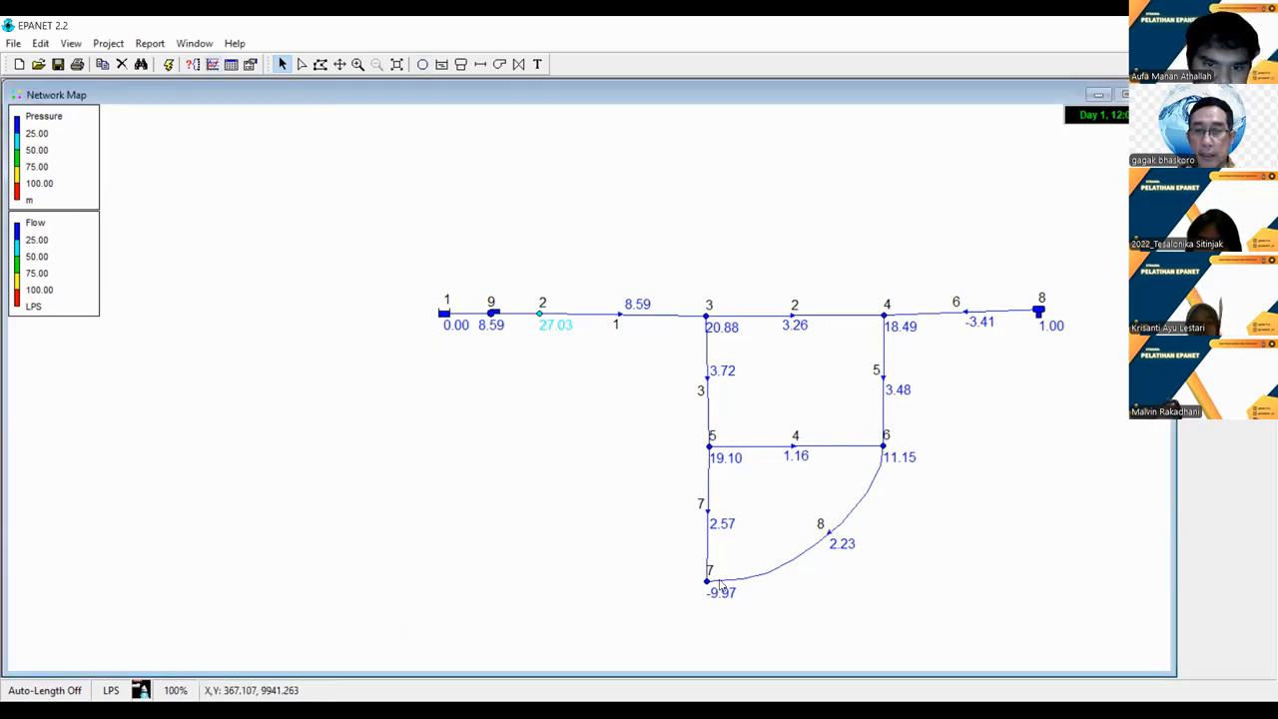
left_click(167, 64)
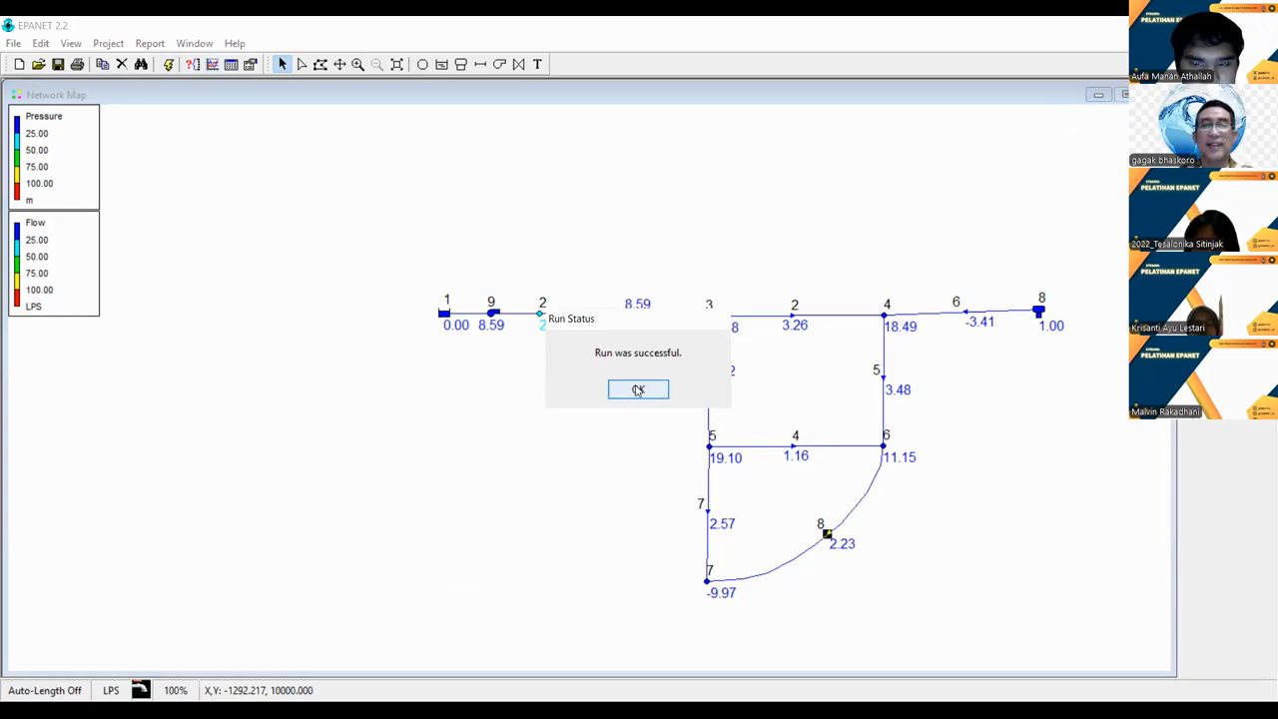
left_click(638, 389)
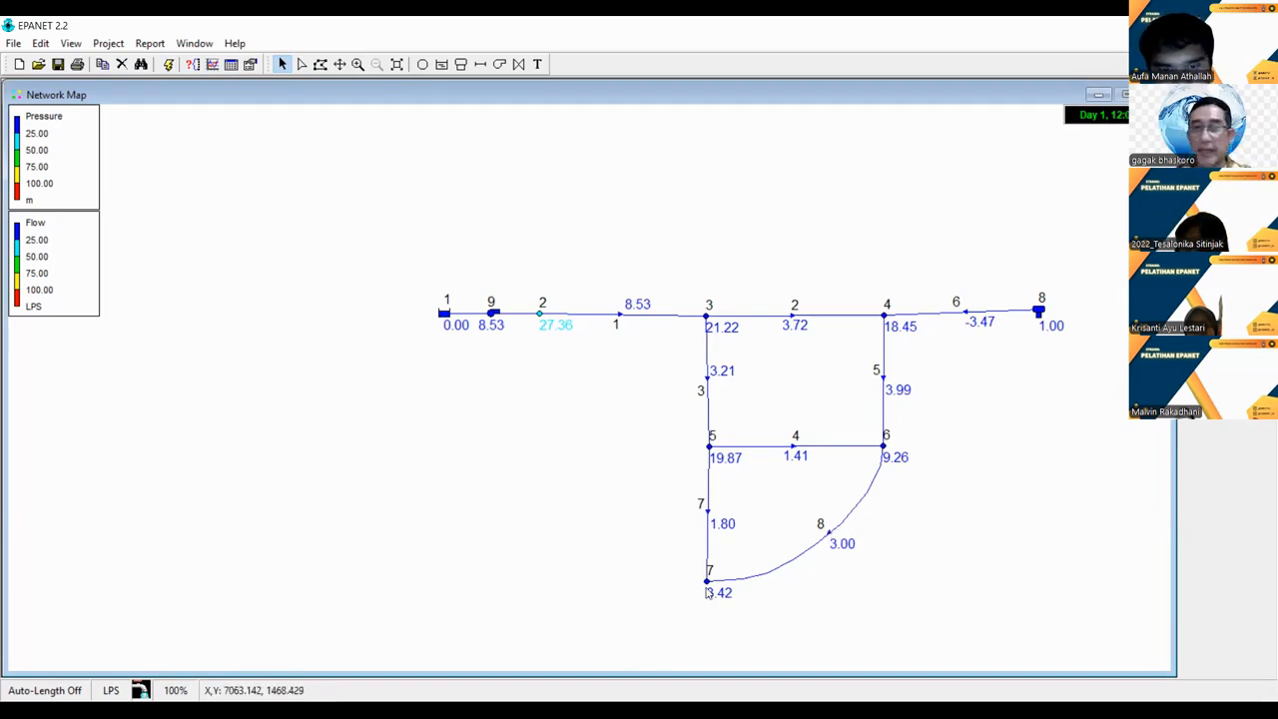
Change the diameter of pipe 7, between nodes 5 and 7, to 75 and rerun the analysis.
mouse_move(704, 525)
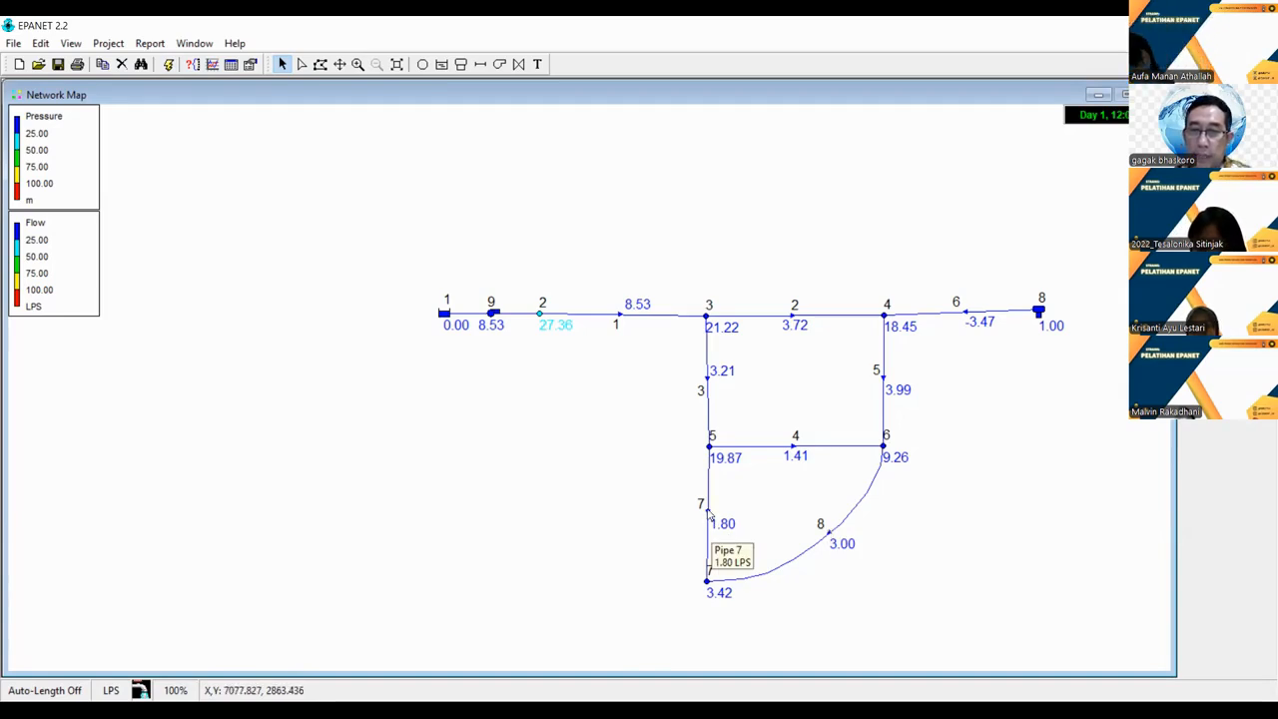
double_click(706, 512)
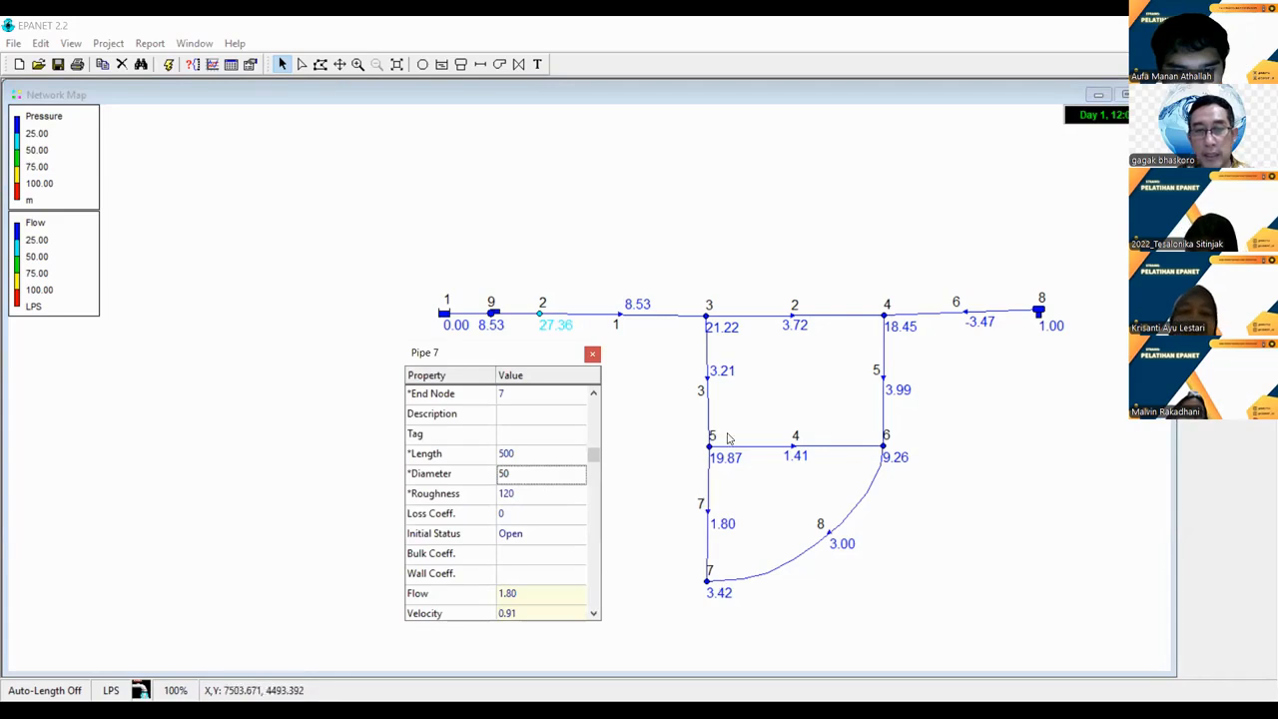
left_click(507, 475)
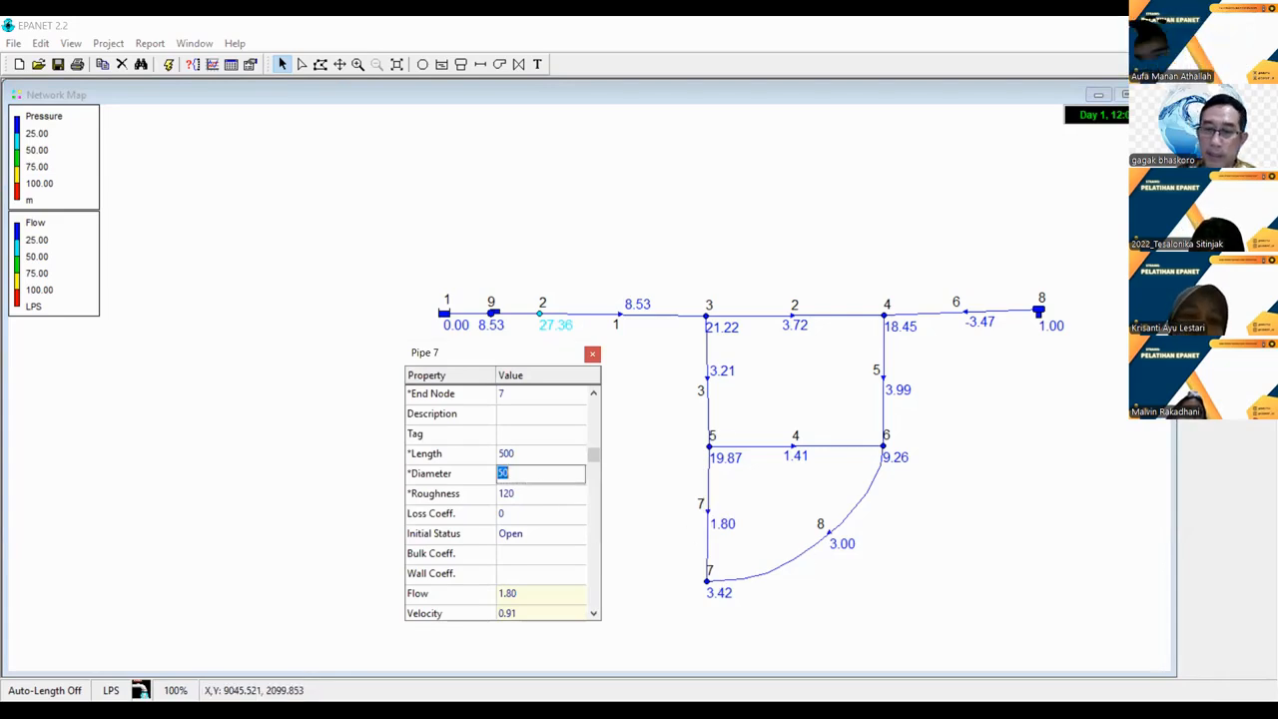
type("75")
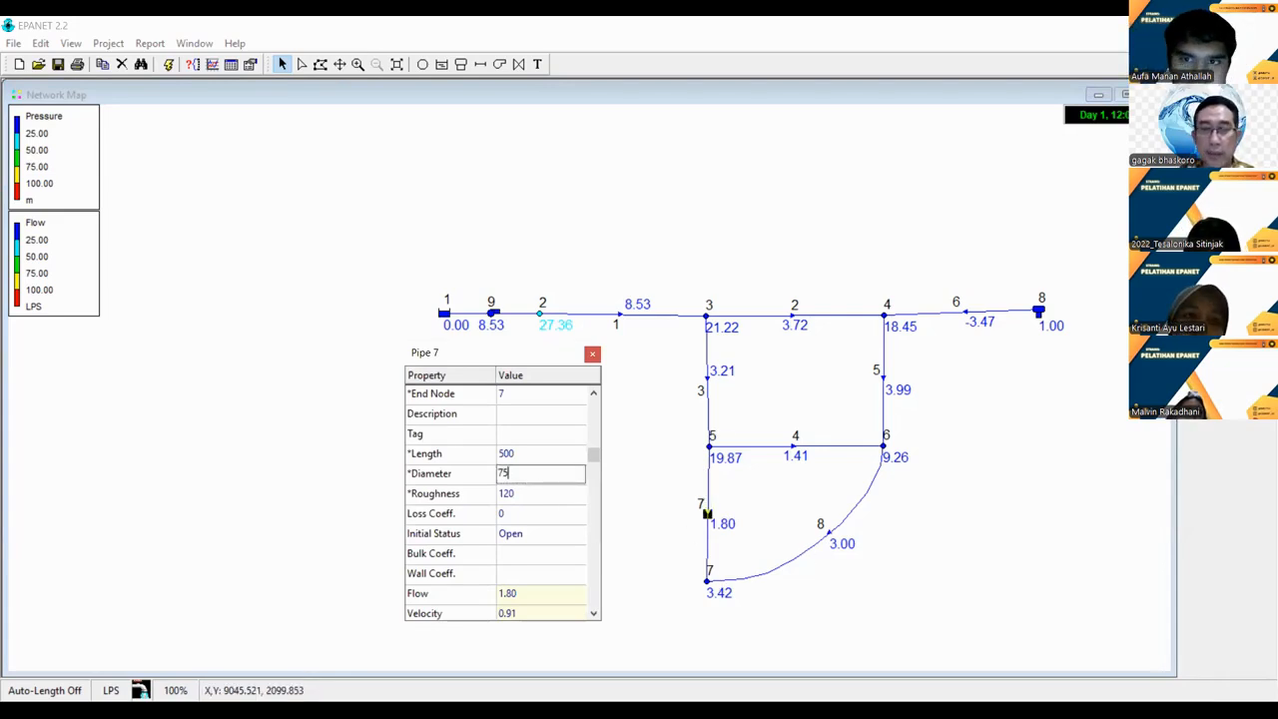
key("Return")
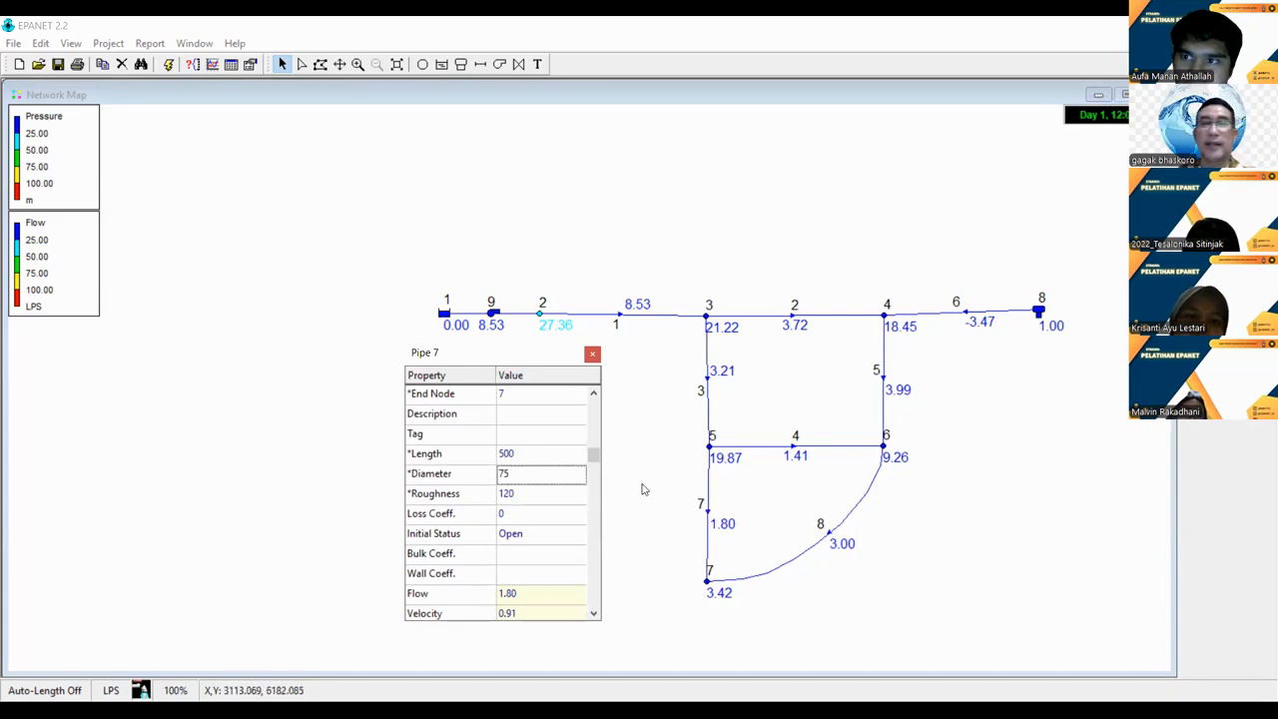
left_click(644, 489)
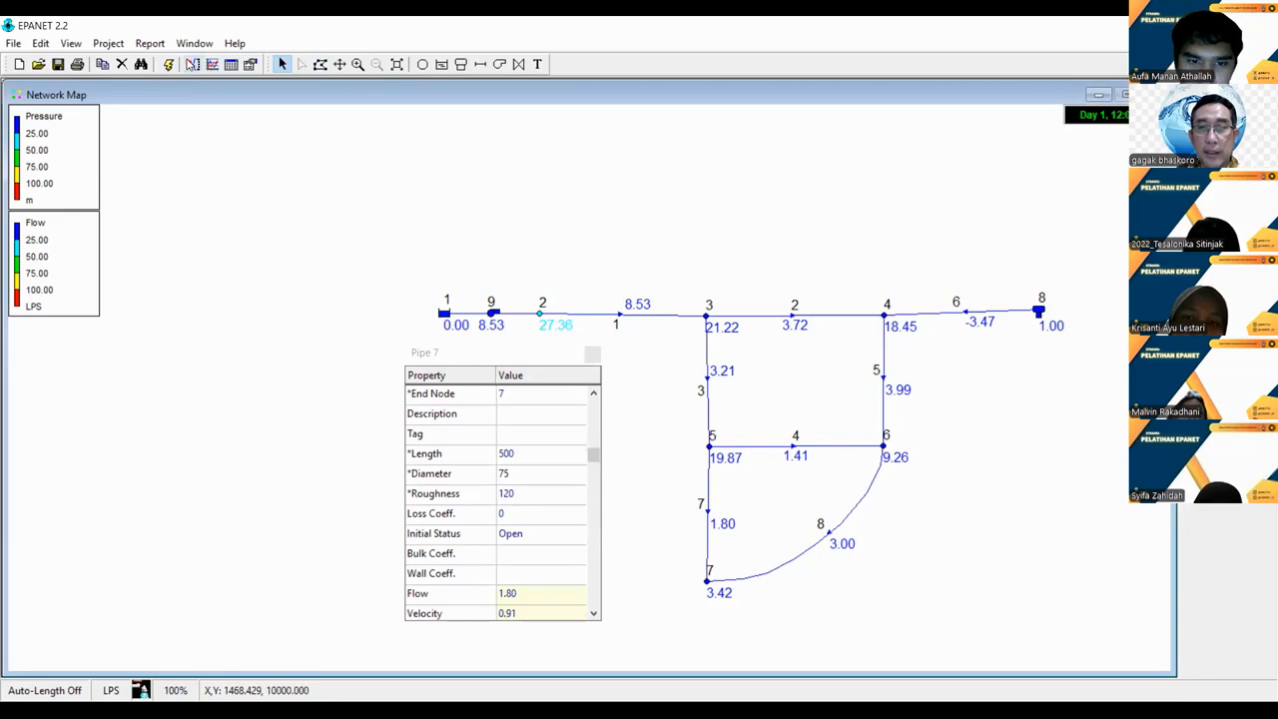
left_click(169, 63)
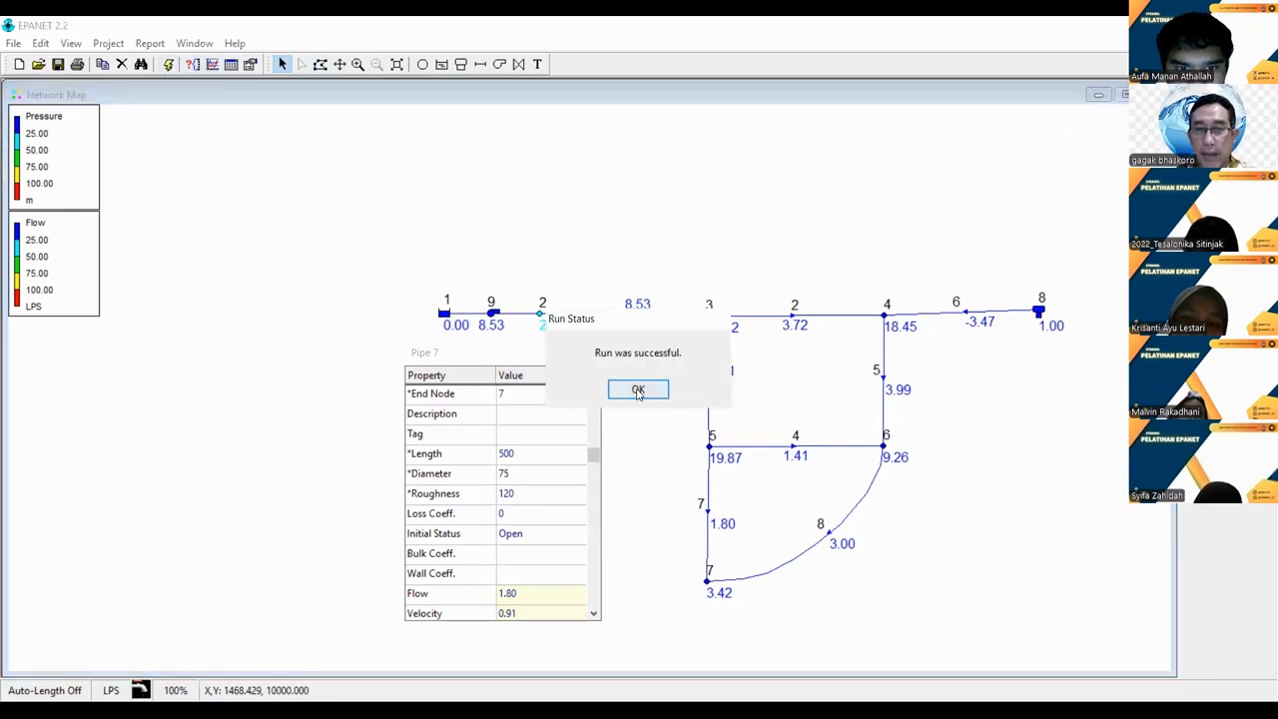
key("Return")
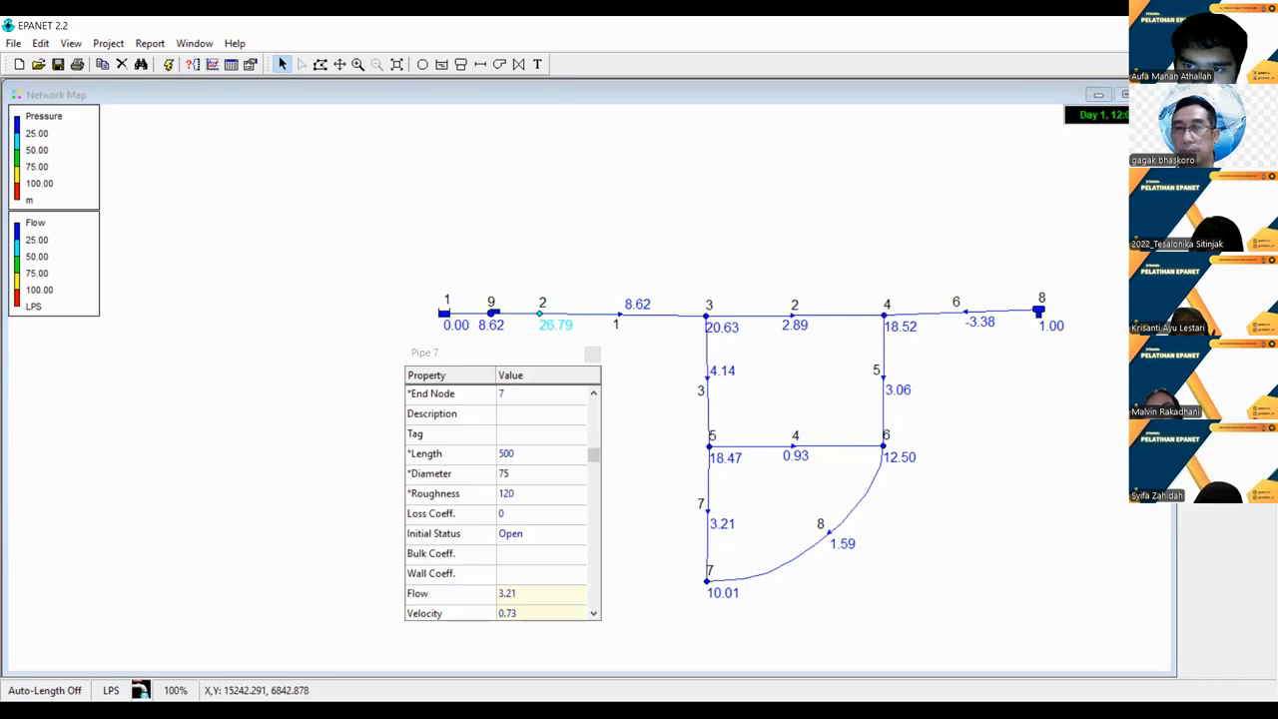
Display velocity on the network links and close the properties of pipe 7.
left_click(1220, 292)
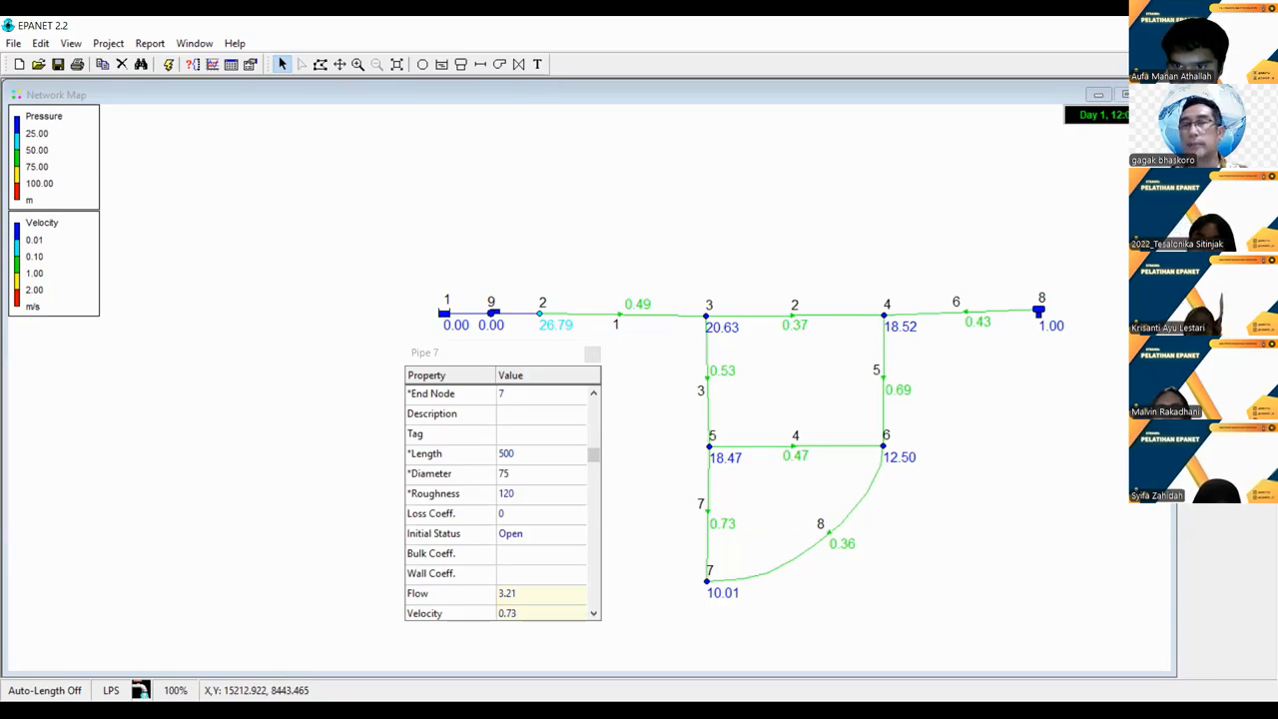
left_click(594, 355)
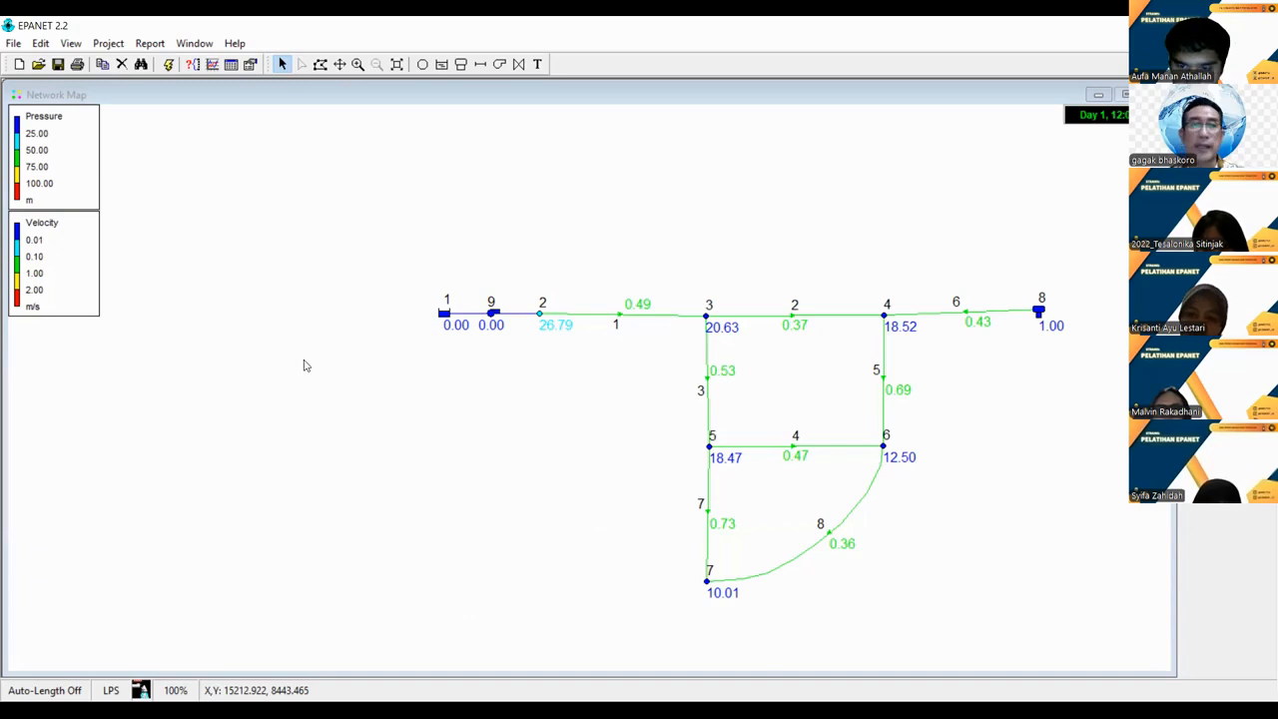
Examine the hourly multiplier fields of demand pattern 1, leaving them empty, and cancel the Pattern Editor.
left_click(450, 304)
left_click(485, 308)
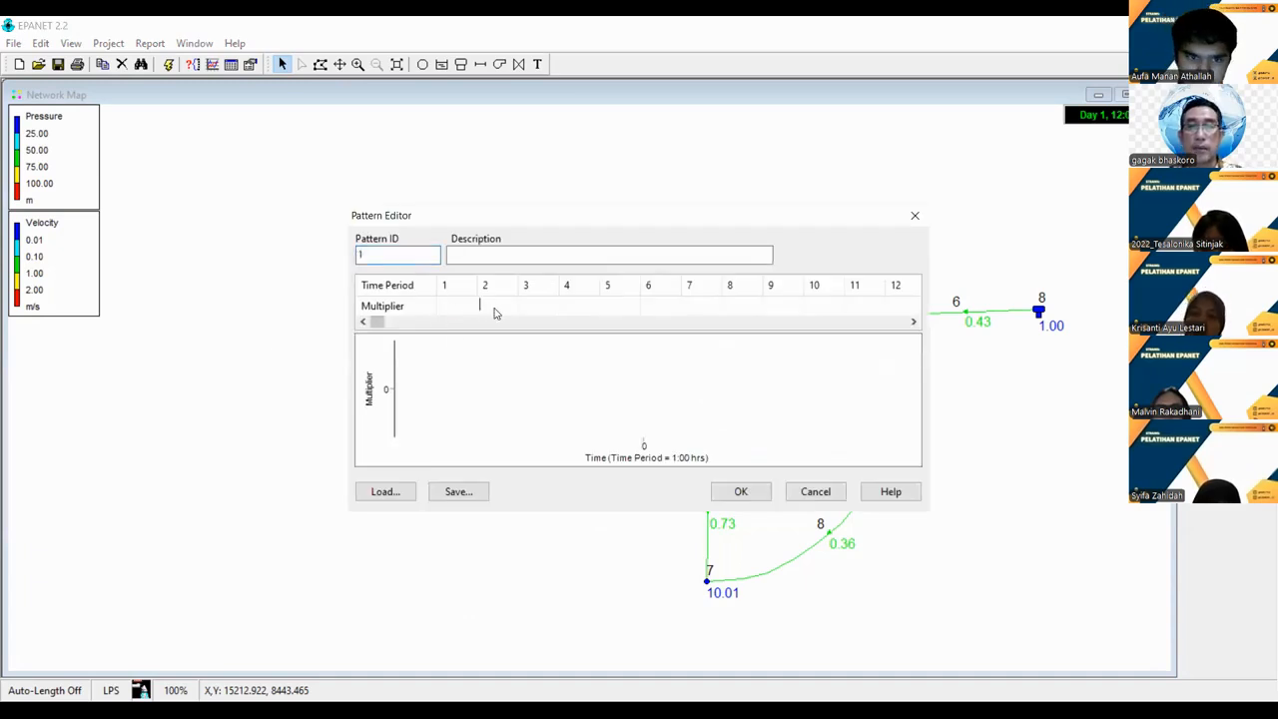
left_click(540, 309)
left_click(573, 311)
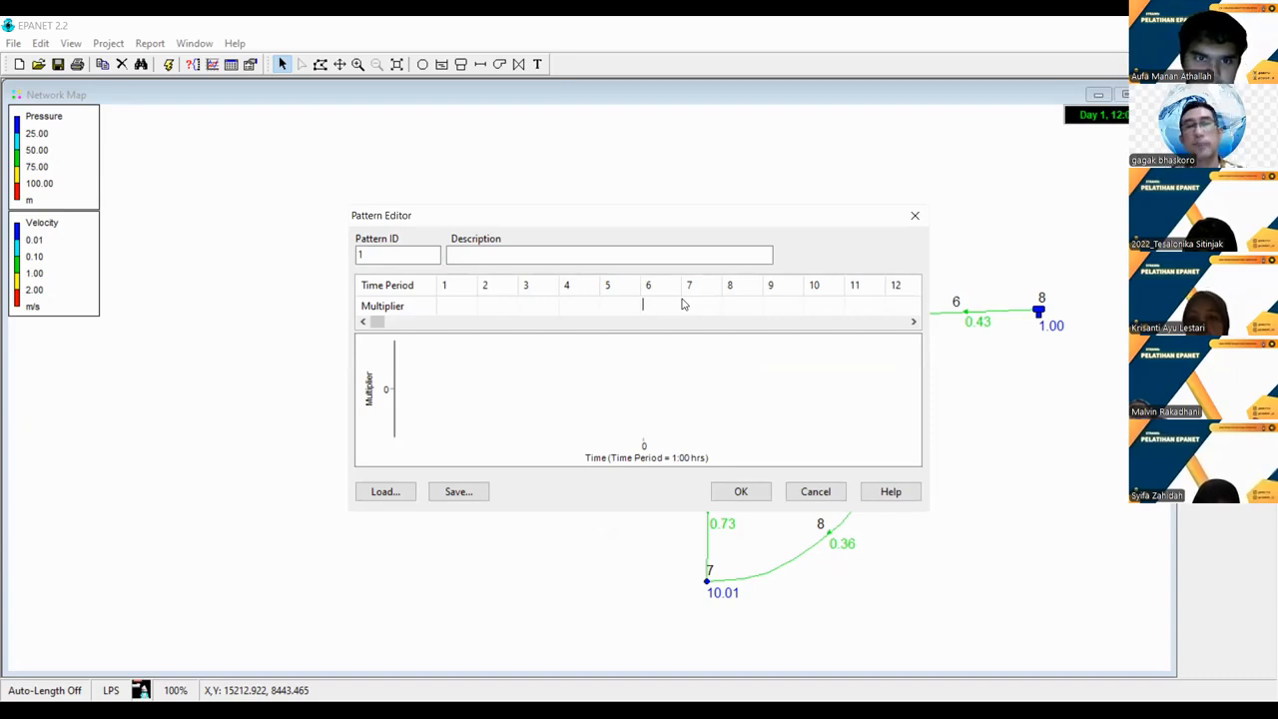
left_click(462, 304)
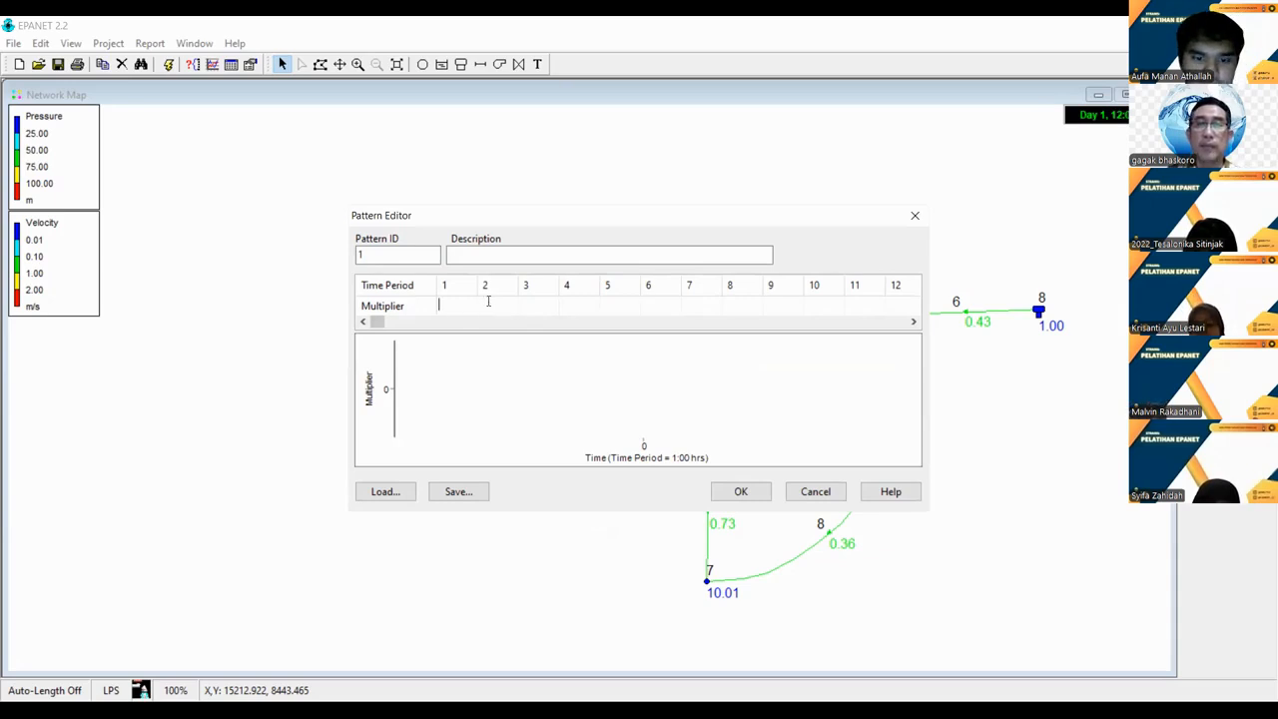
left_click(509, 303)
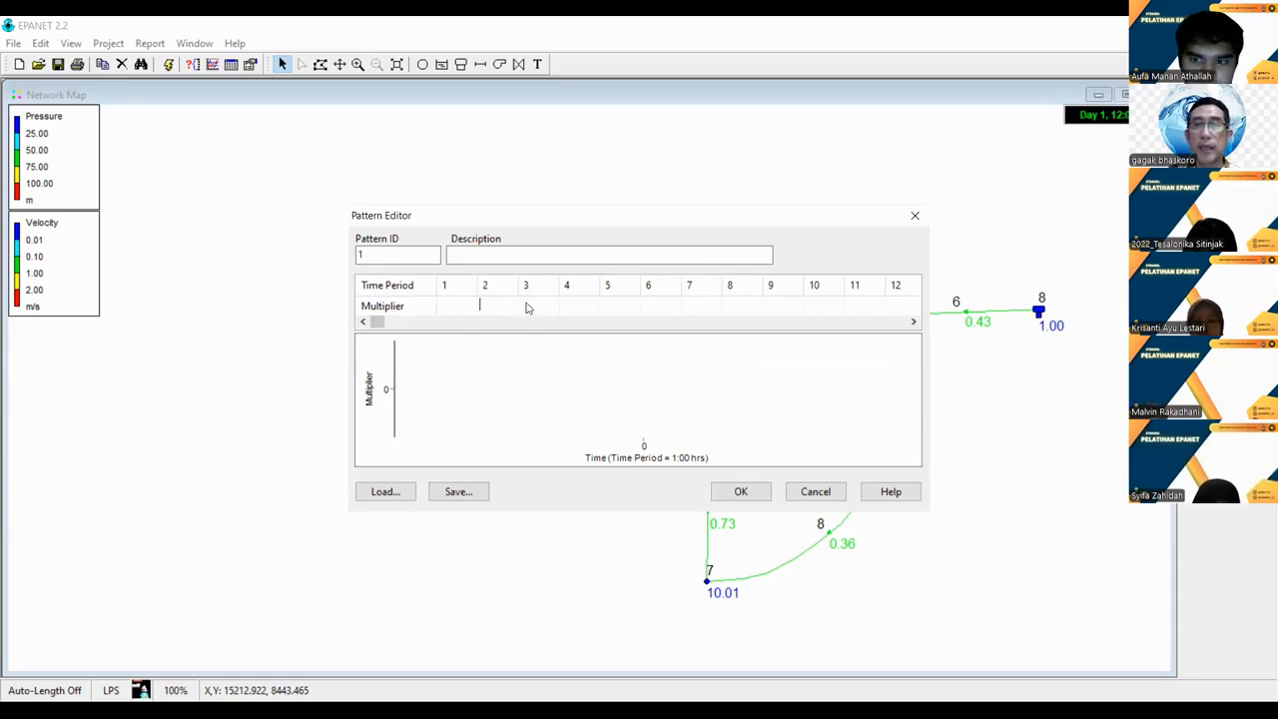
left_click(605, 304)
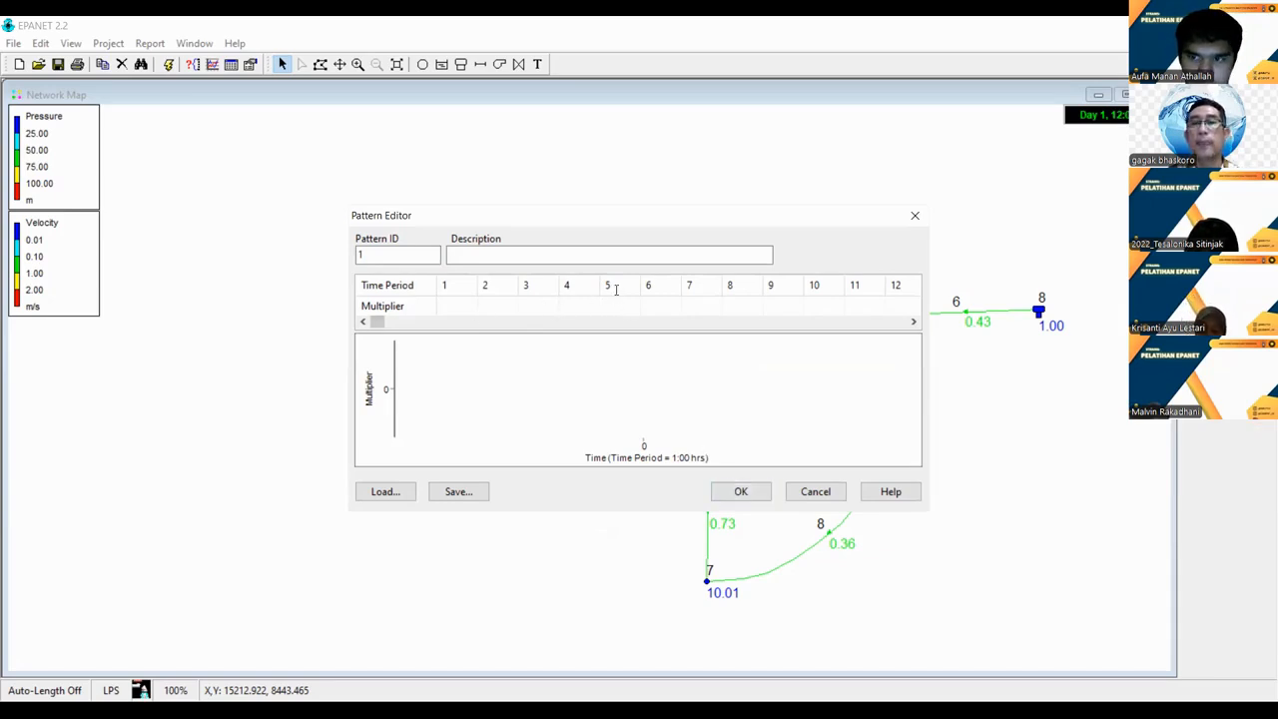
left_click(815, 491)
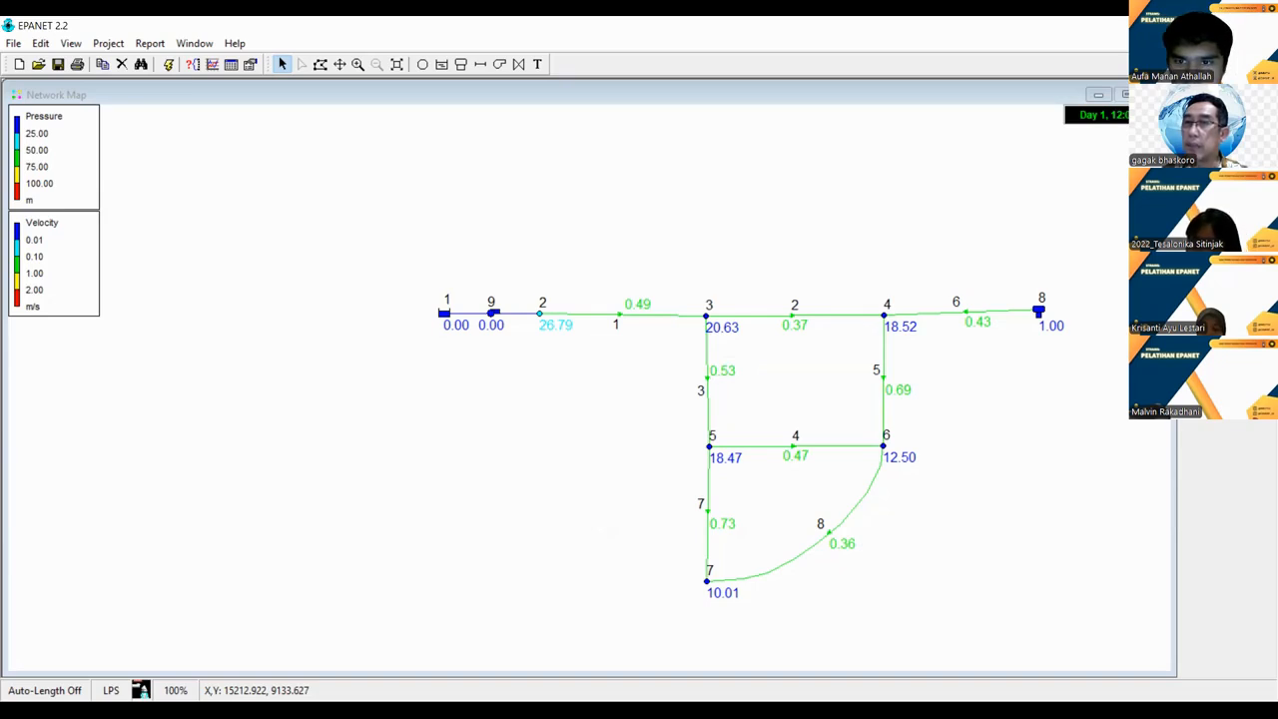
Set the simulation's total duration to 24 hours in the Times Options.
double_click(1206, 205)
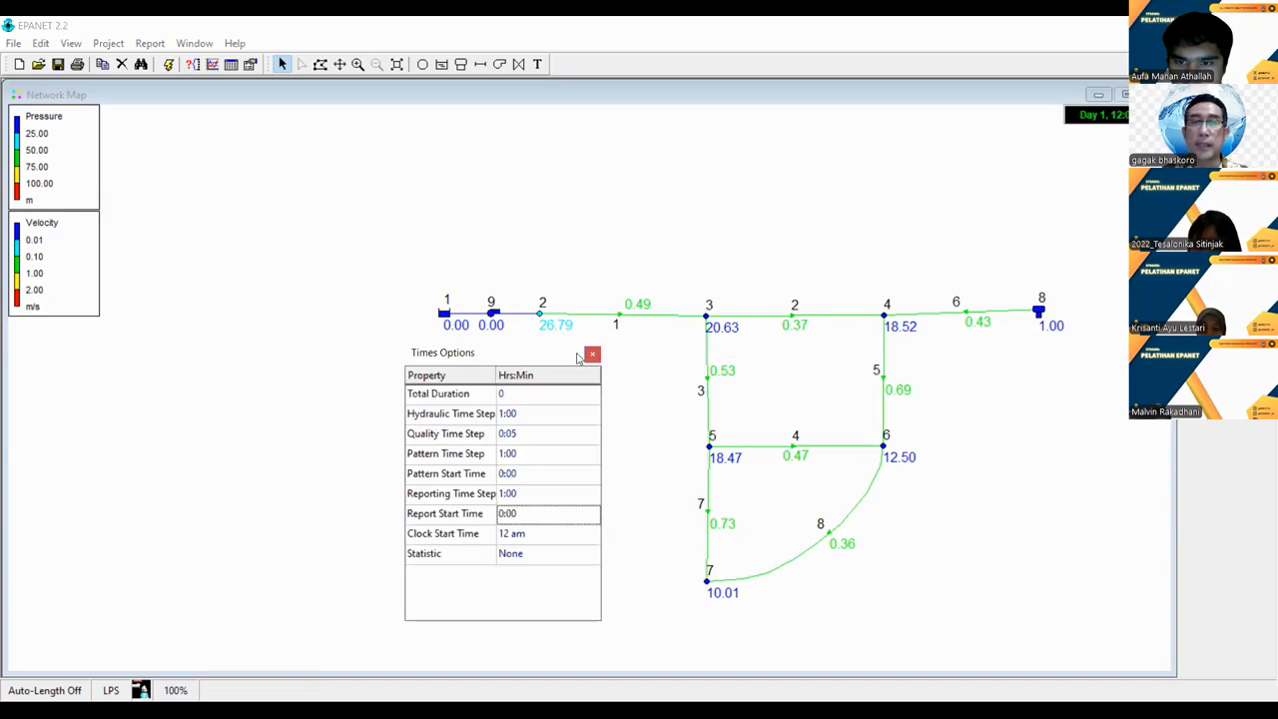
left_click_drag(559, 357, 835, 188)
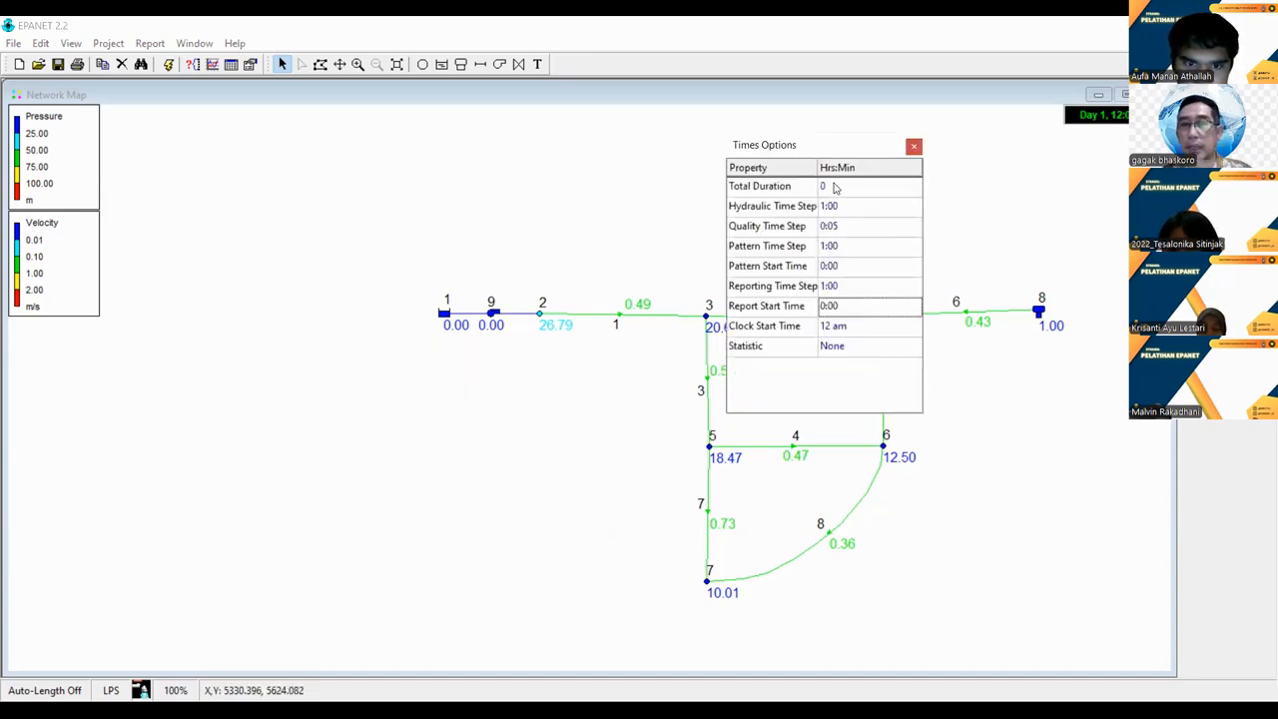
left_click(835, 188)
type("24")
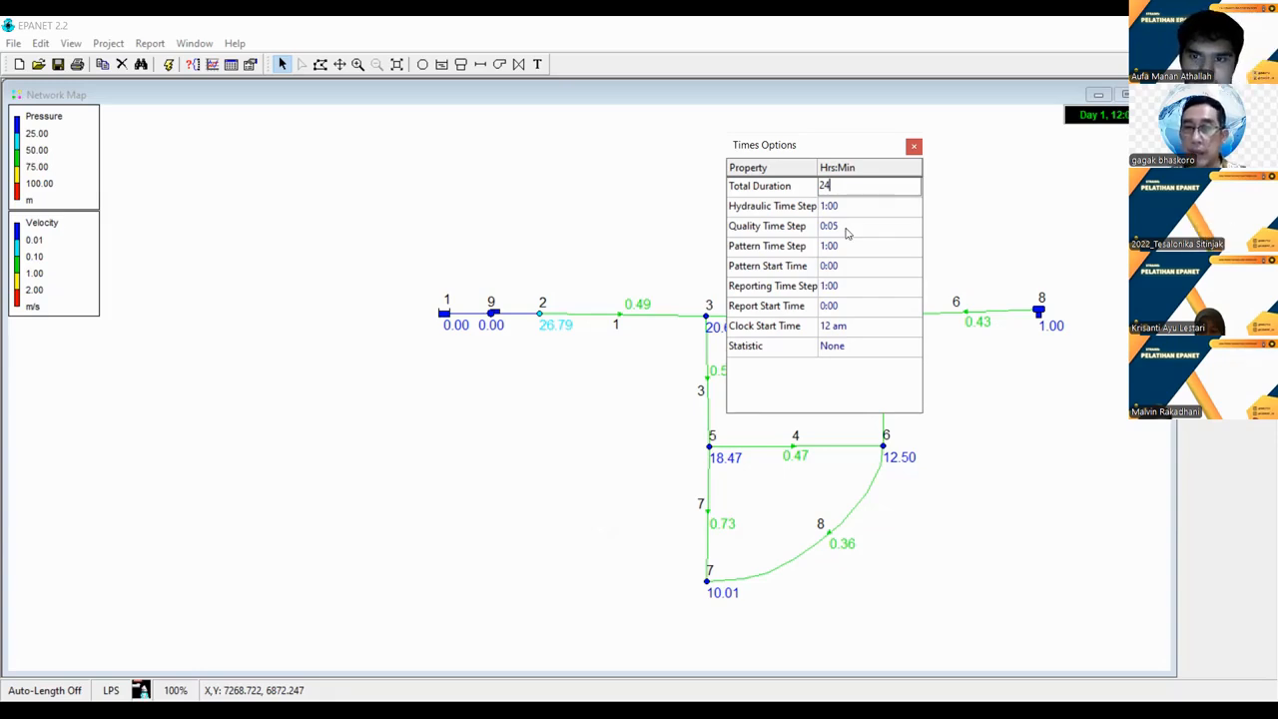
left_click(846, 226)
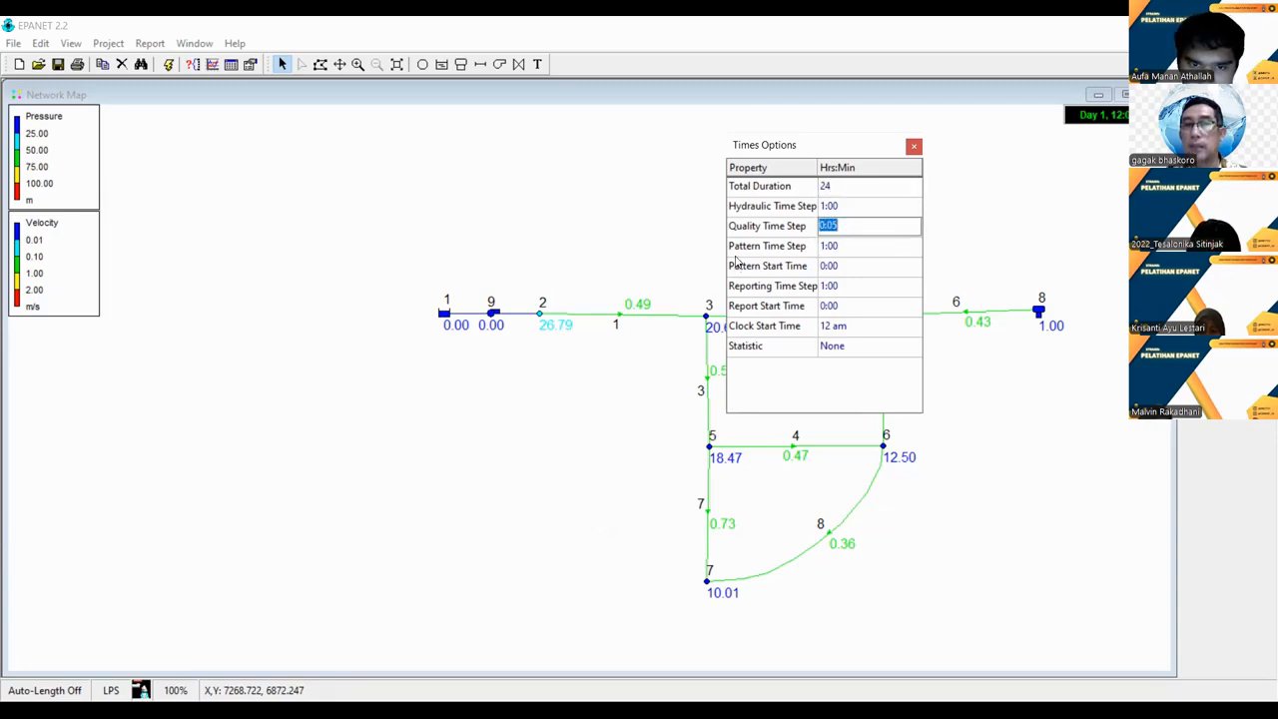
Review the pattern time step, pattern start time and reporting time step, and close the Times Options.
left_click(859, 257)
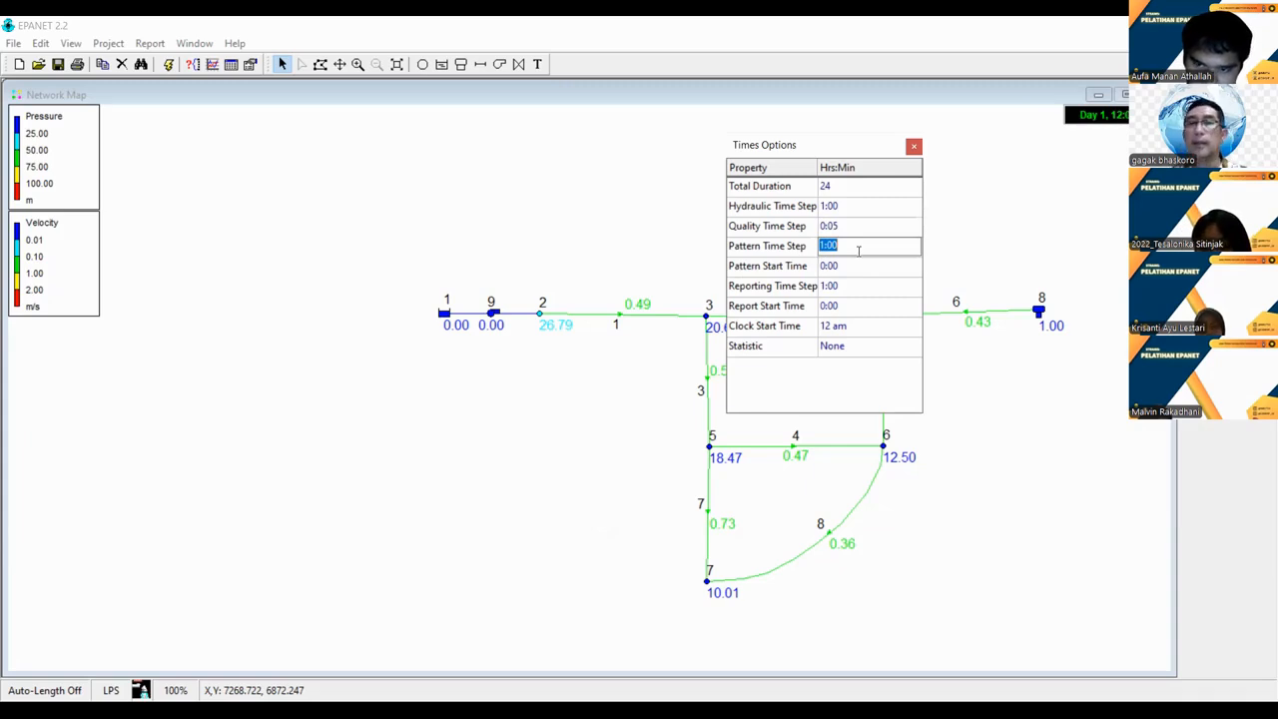
left_click(753, 268)
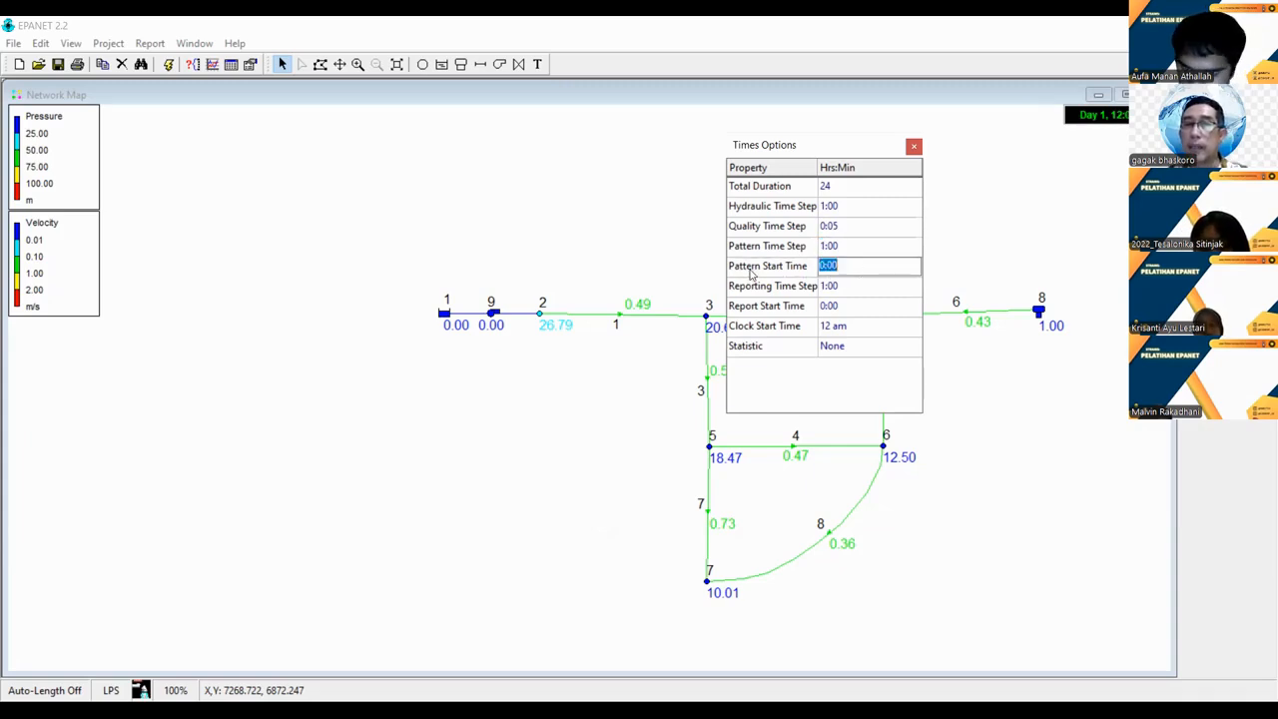
left_click(842, 265)
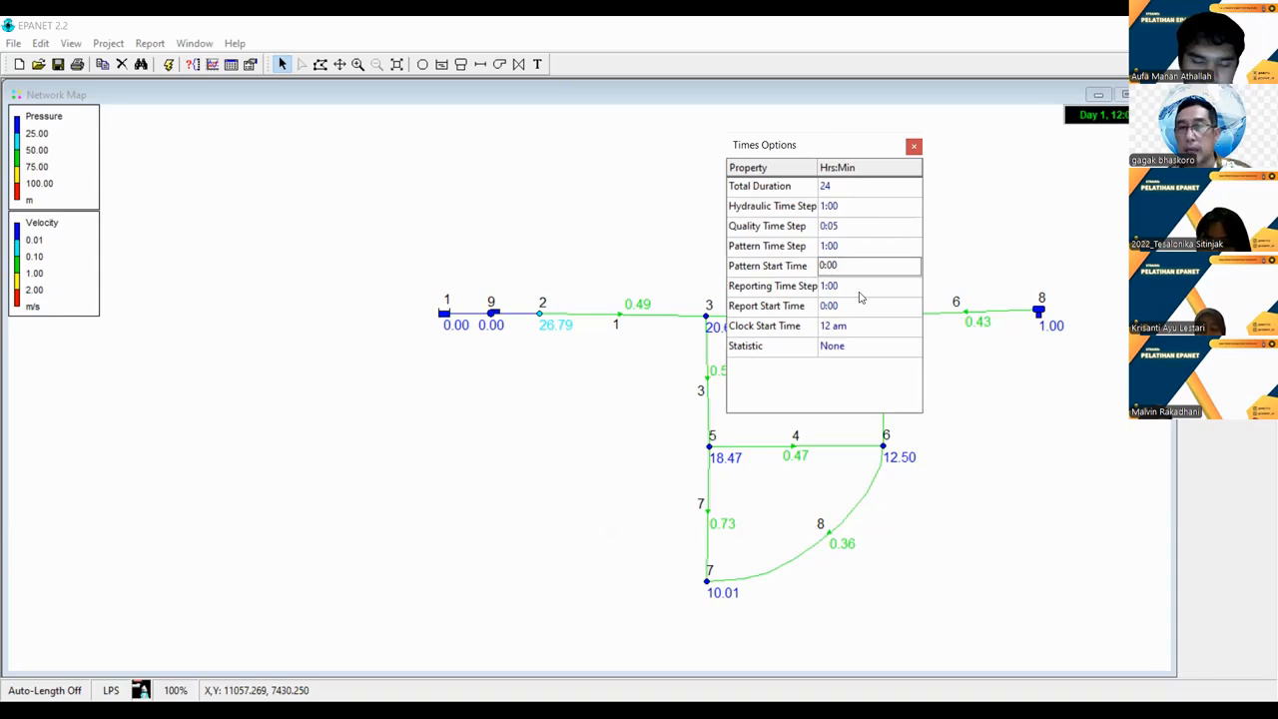
left_click(824, 287)
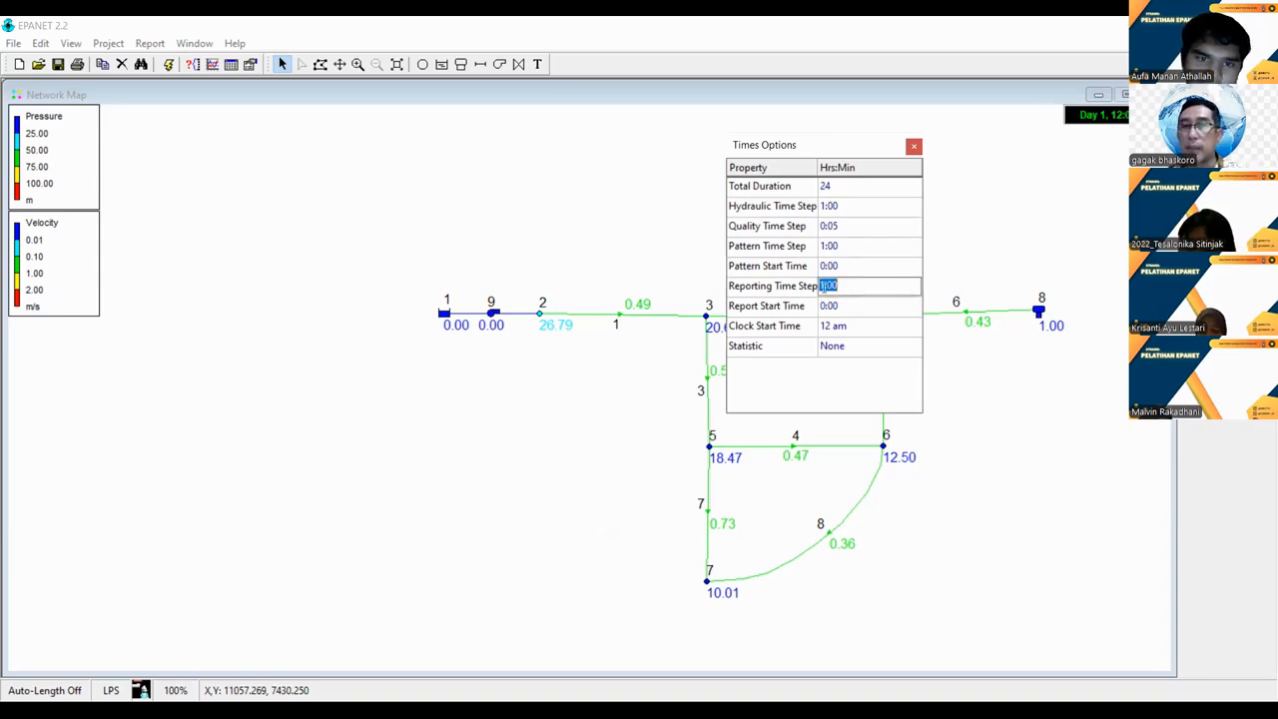
left_click(825, 287)
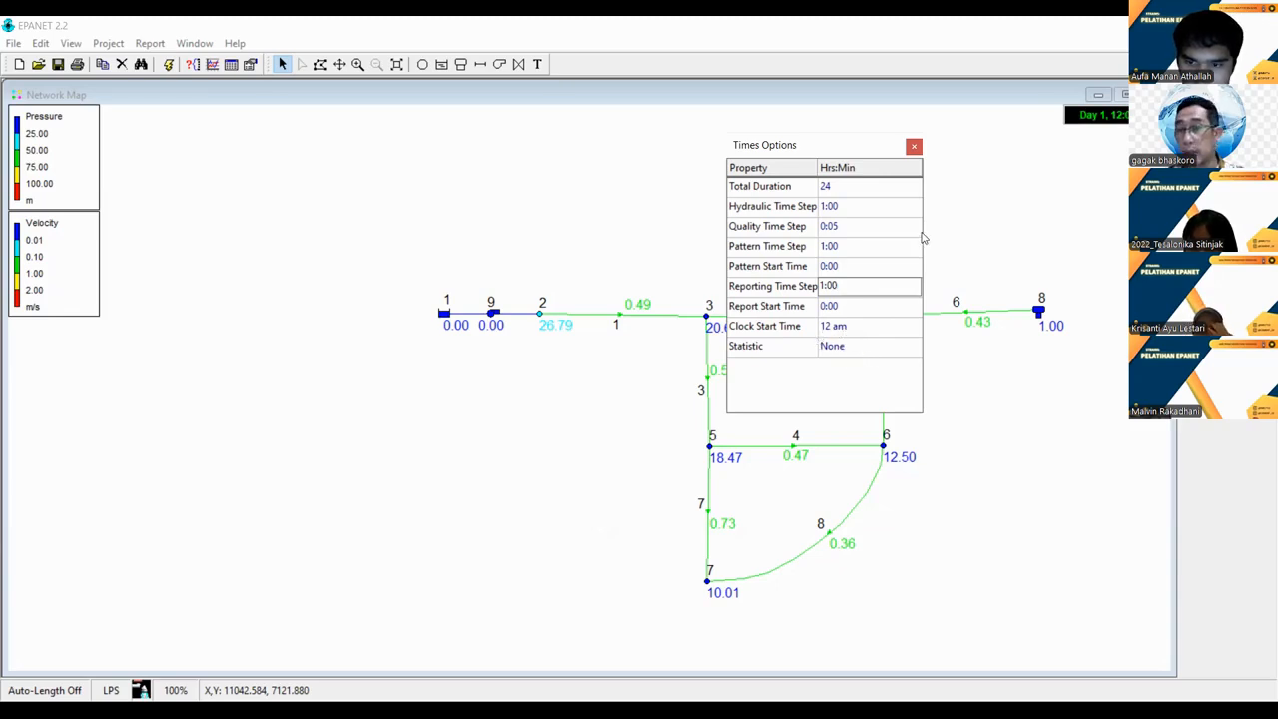
left_click(912, 146)
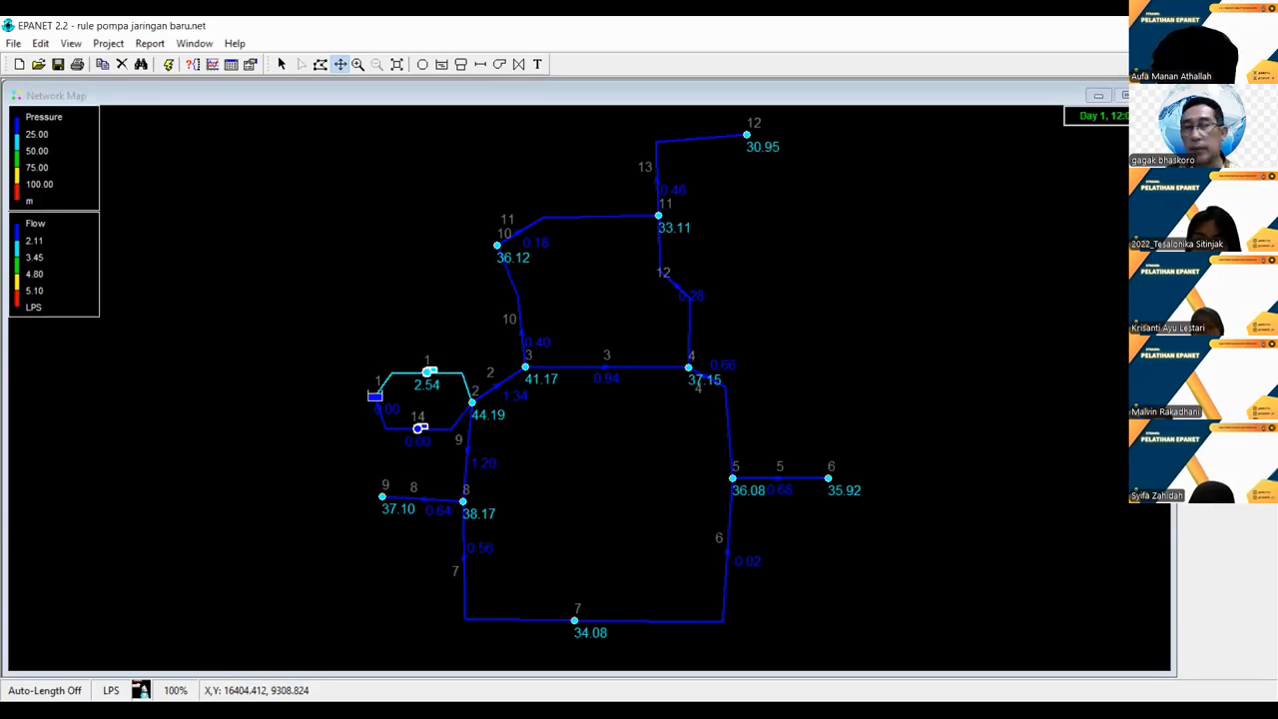
Examine the hourly multipliers of pattern 1 and the time options in the network rule pompa jaringan baru.net.
left_click(282, 64)
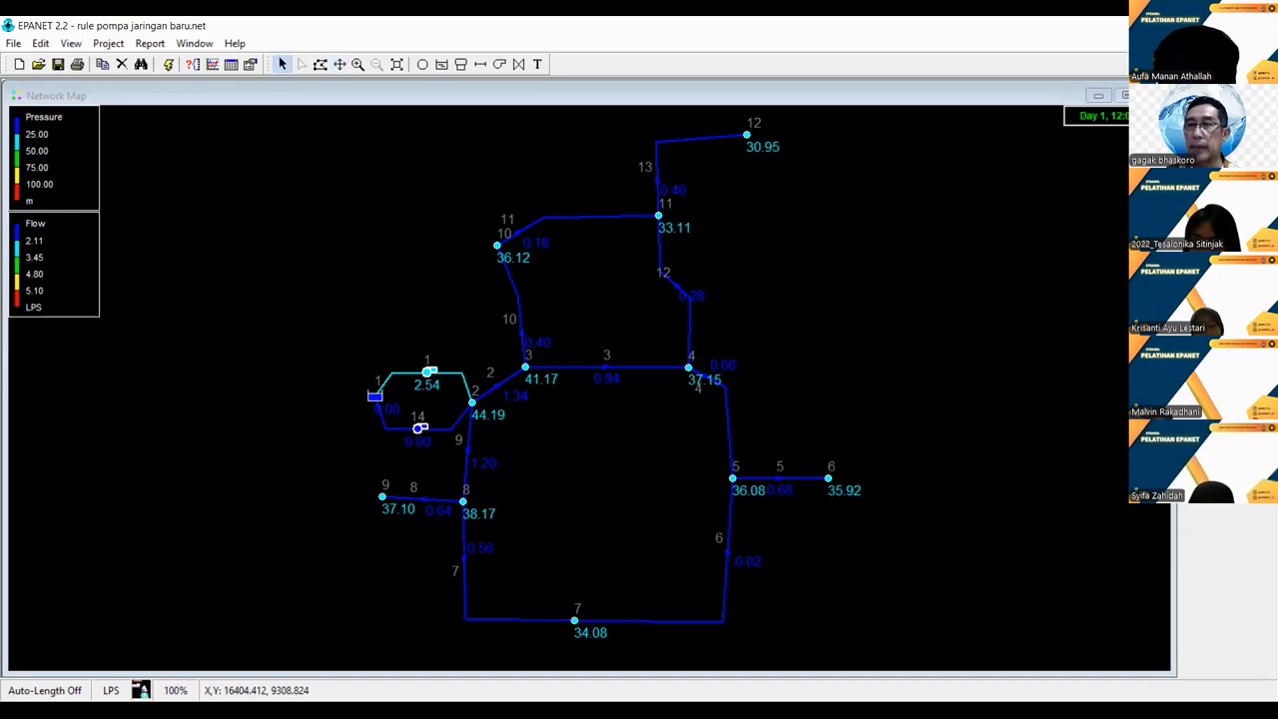
double_click(1199, 170)
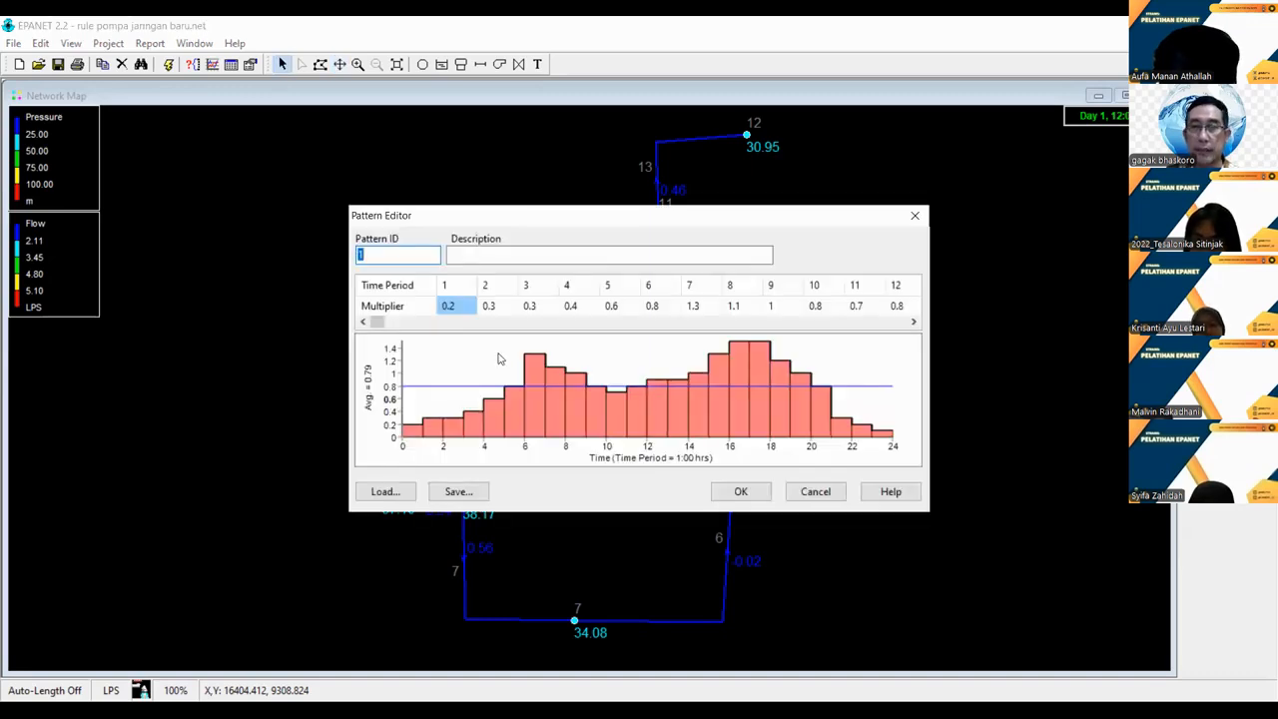
left_click(807, 492)
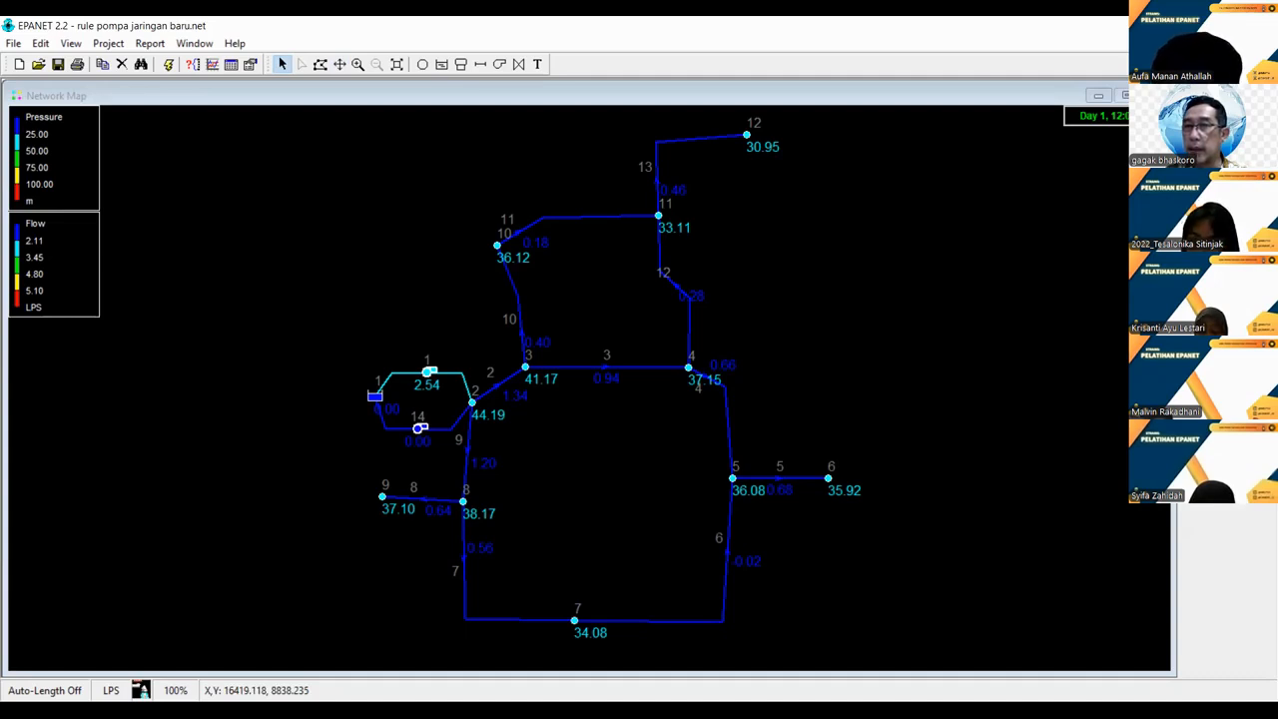
double_click(1198, 194)
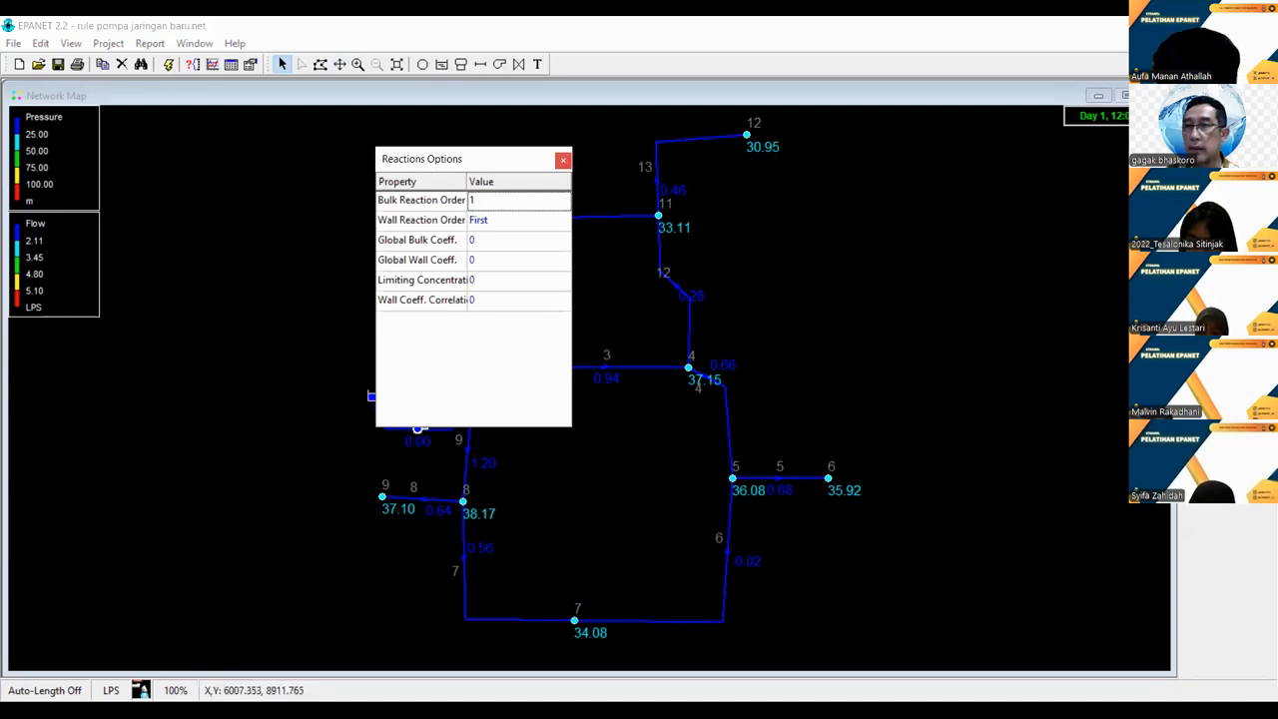
left_click(563, 160)
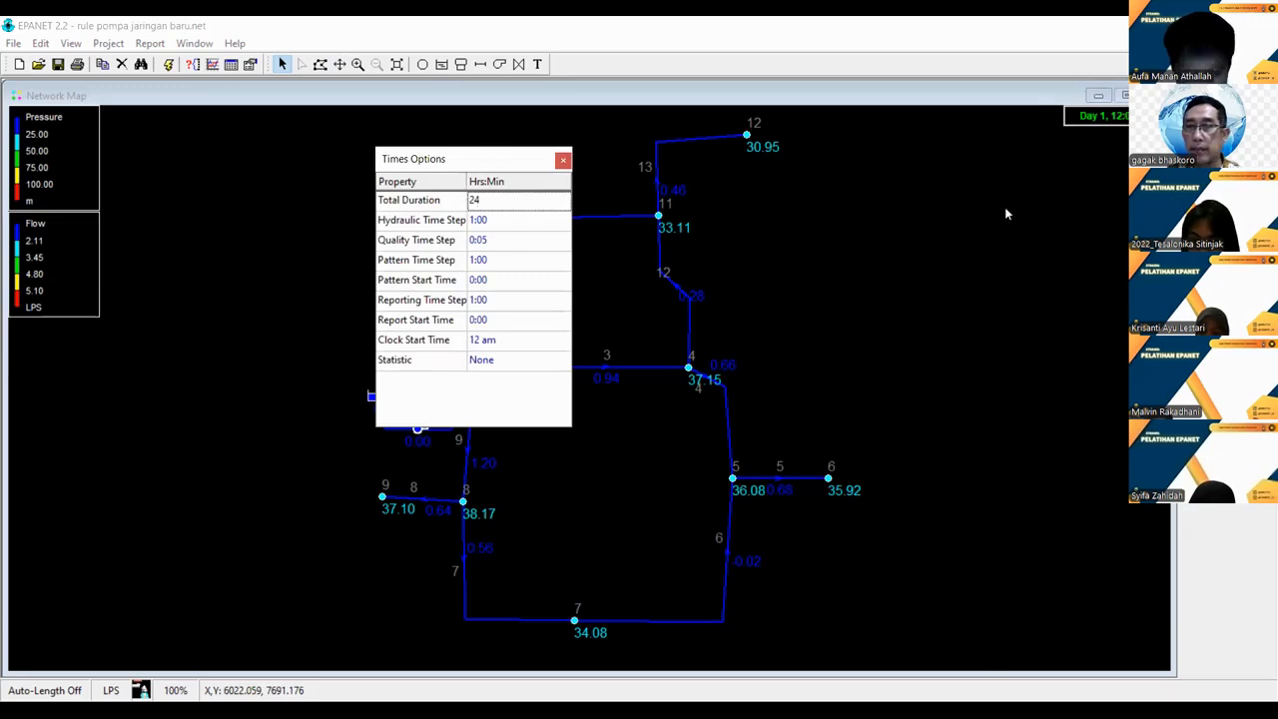
Move the Times Options off the network map, run the 24-hour hydraulic simulation and dismiss the run status.
left_click_drag(465, 160, 1005, 165)
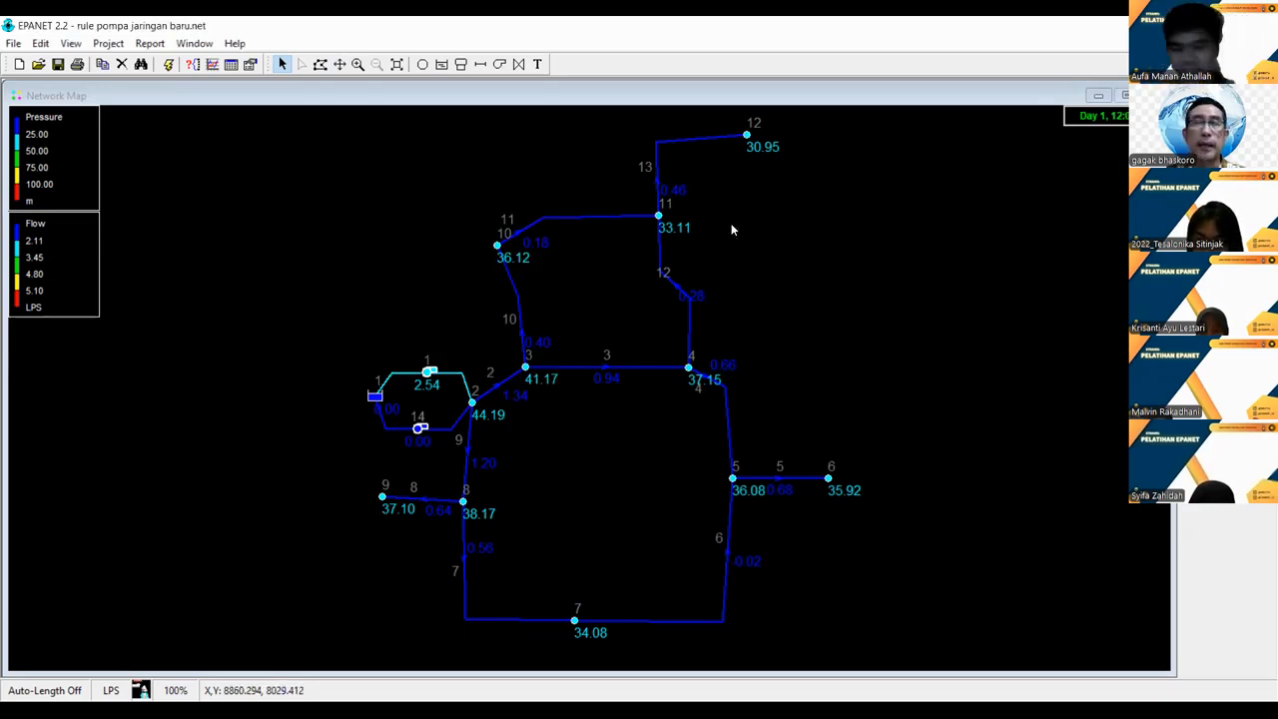
left_click(170, 63)
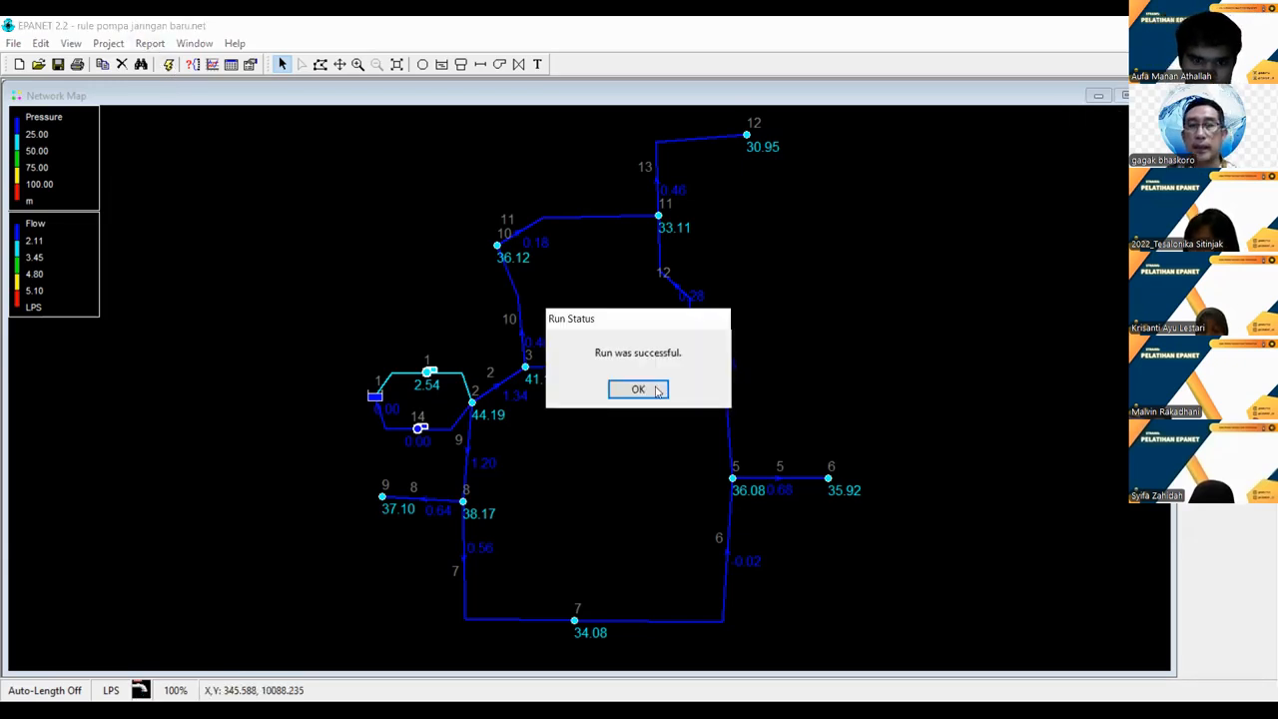
left_click(657, 389)
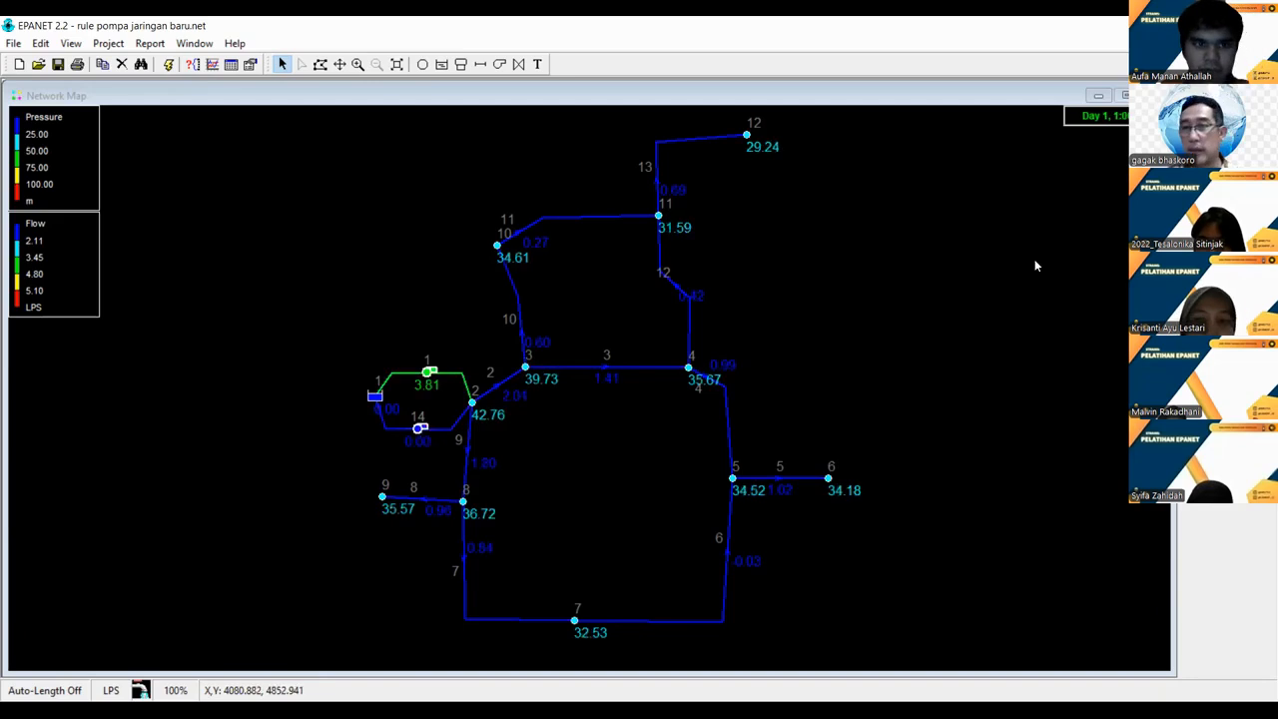
Inspect the properties of junction 2 and of pipe 3 between nodes 3 and 4.
double_click(473, 402)
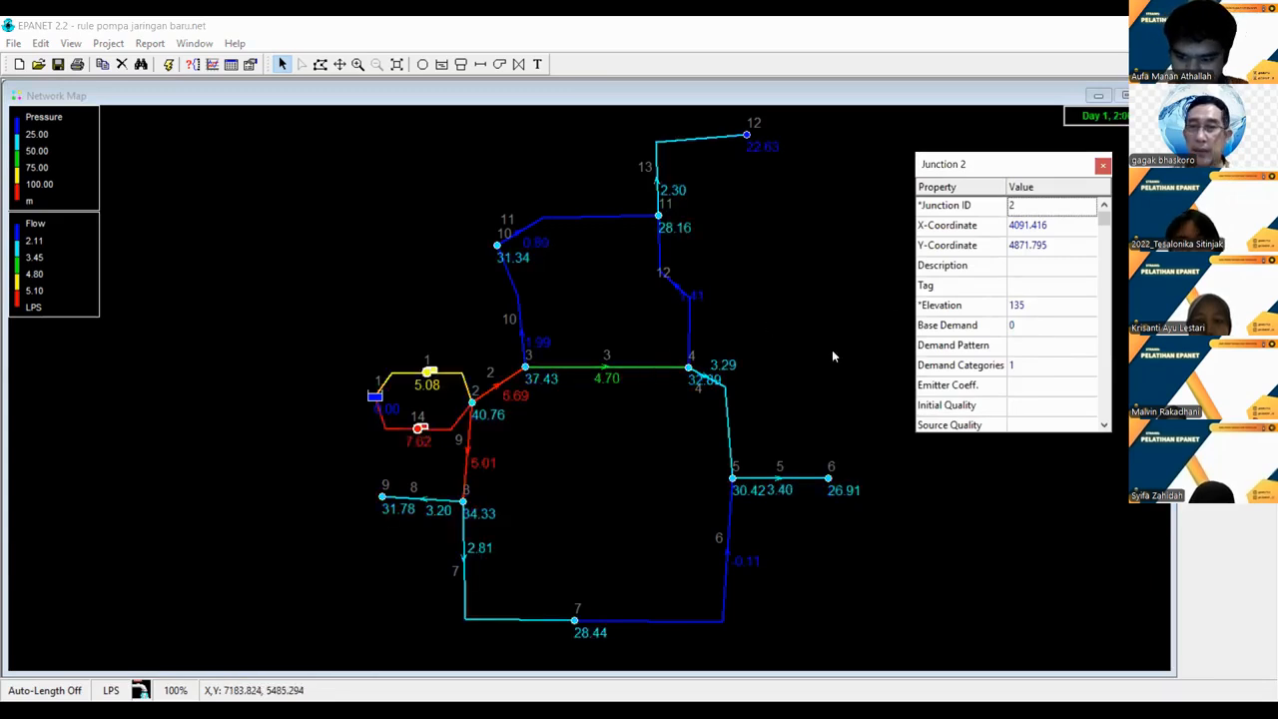
left_click(606, 367)
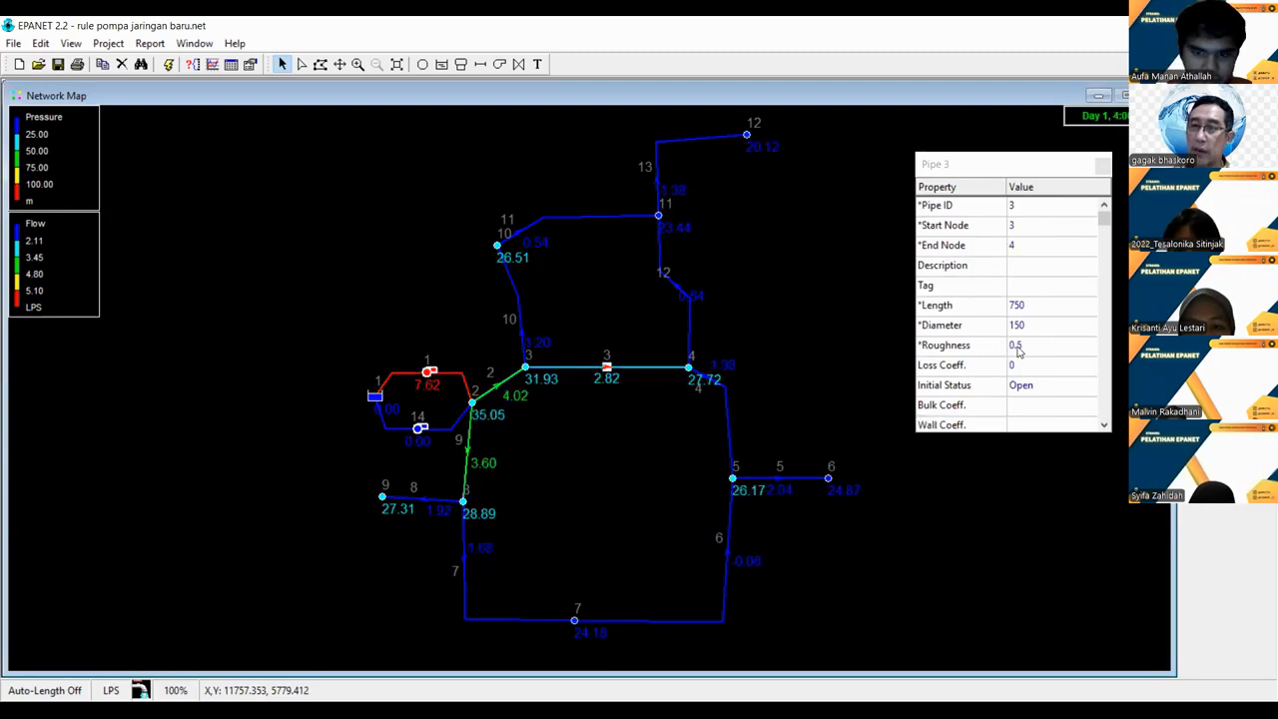
Review the project's default hydraulic options, including flow units, headloss formula and default pattern, and close the Defaults without changes.
left_click(108, 44)
left_click(144, 85)
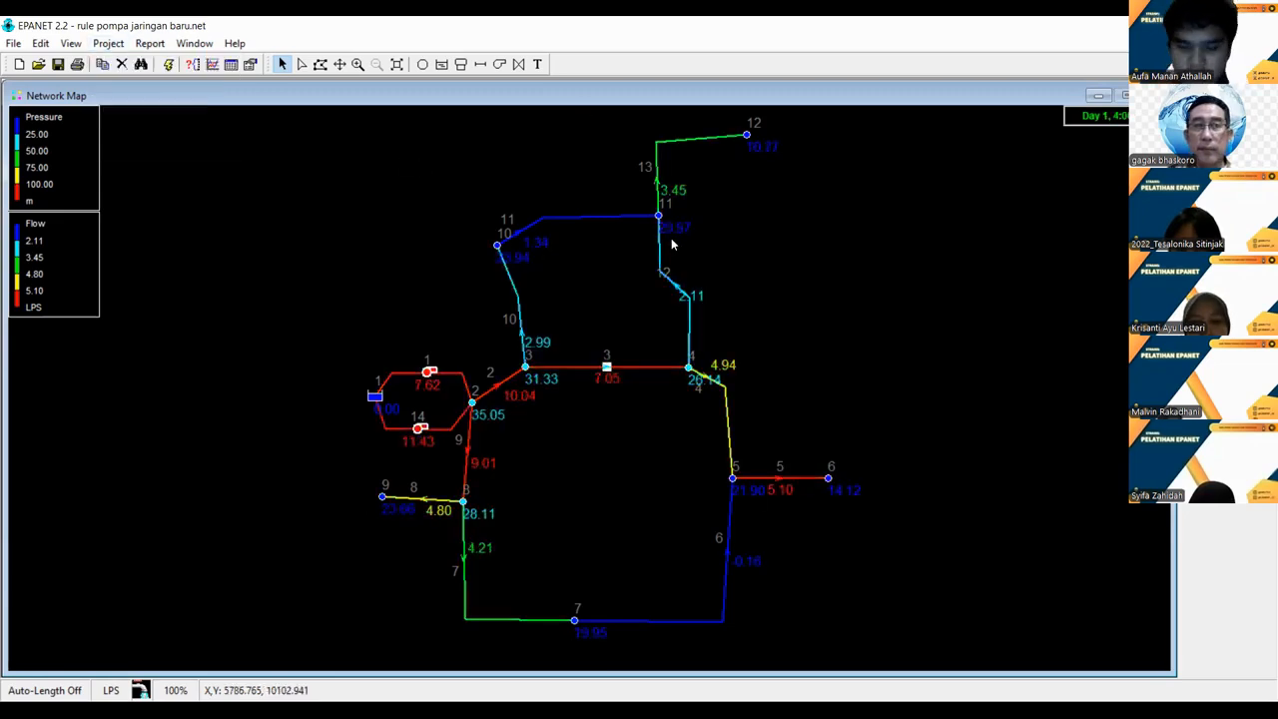
left_click(674, 246)
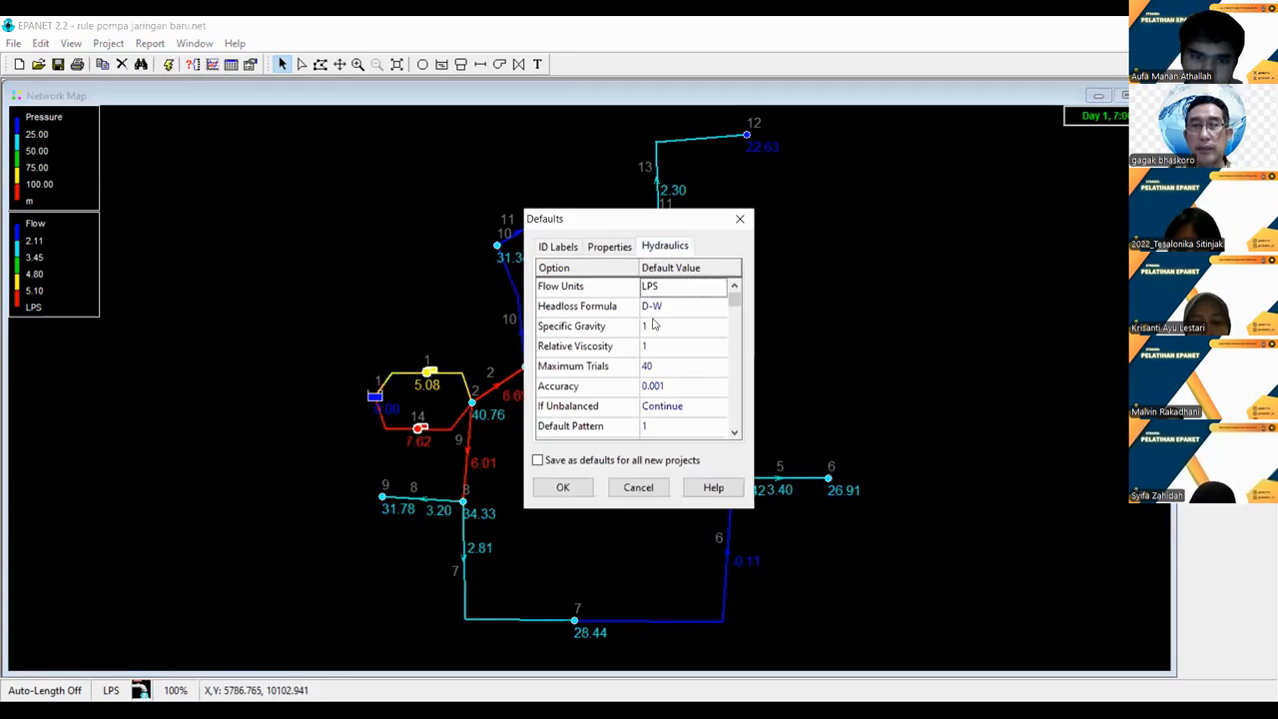
left_click(740, 219)
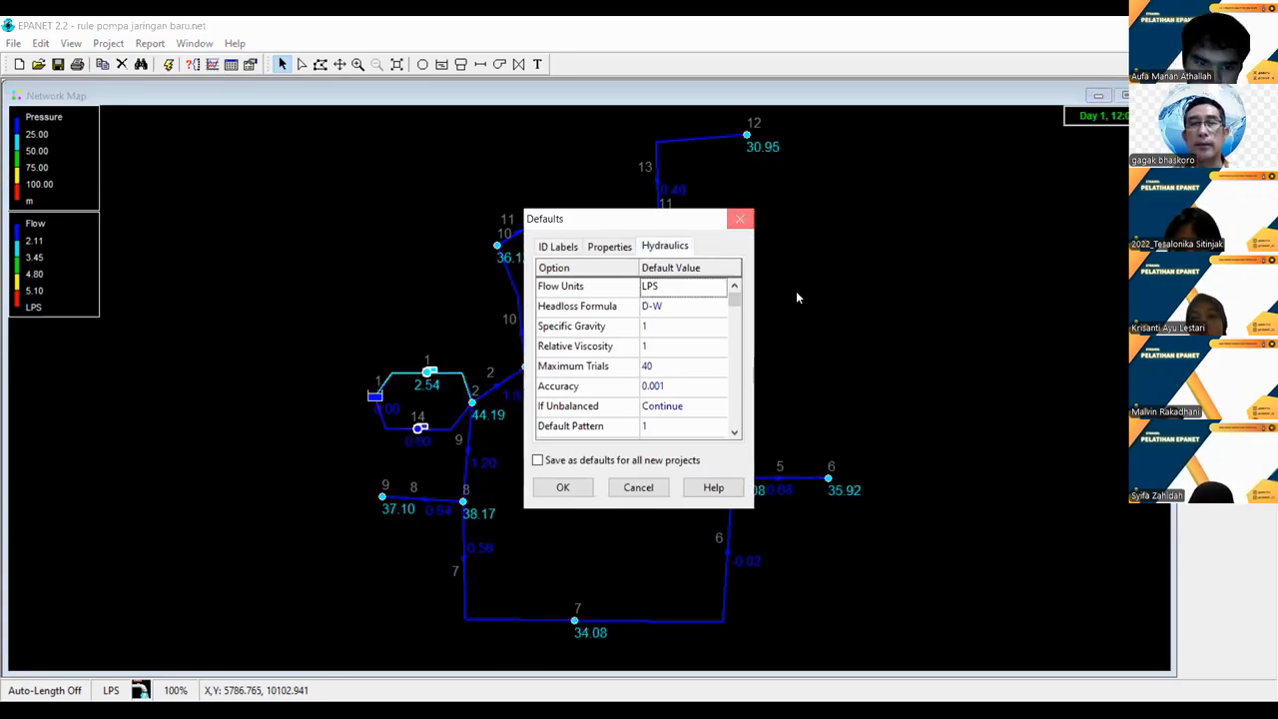